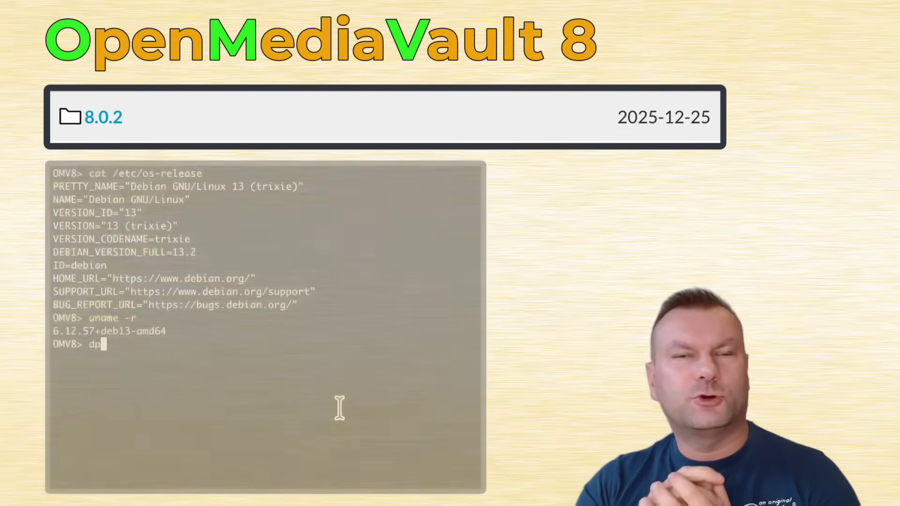
On the OMV8 server, list installed openmediavault packages with dpkg -l | grep openmediavault
{"action": "type", "text": "kg -l | grep openmedia"}
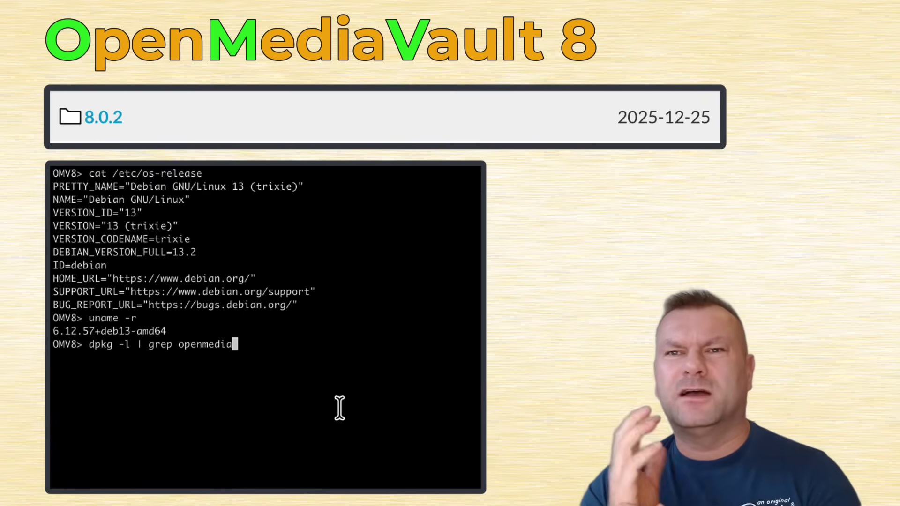
{"action": "type", "text": "vault"}
{"action": "key", "text": "Return"}
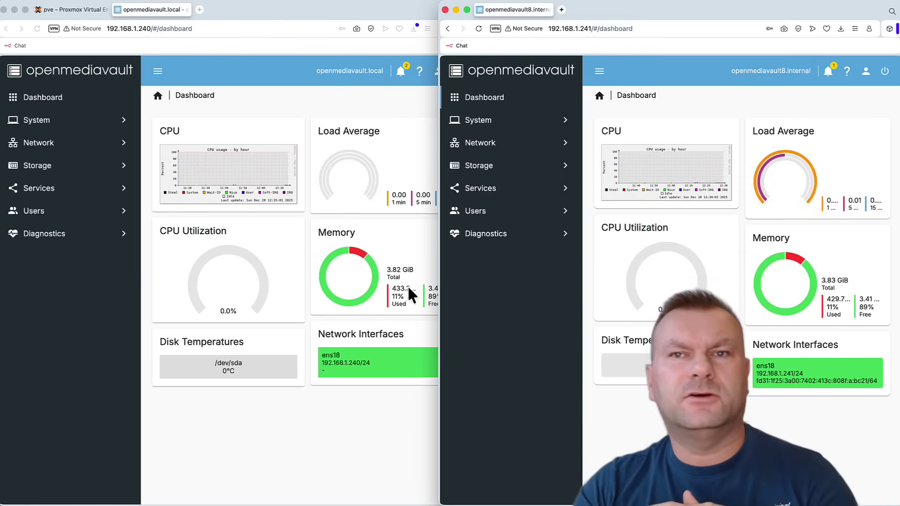
Select VM 240 in Proxmox and open the System overview on both the OMV7 and OMV8 servers
{"action": "left_click", "coordinate": [75, 9]}
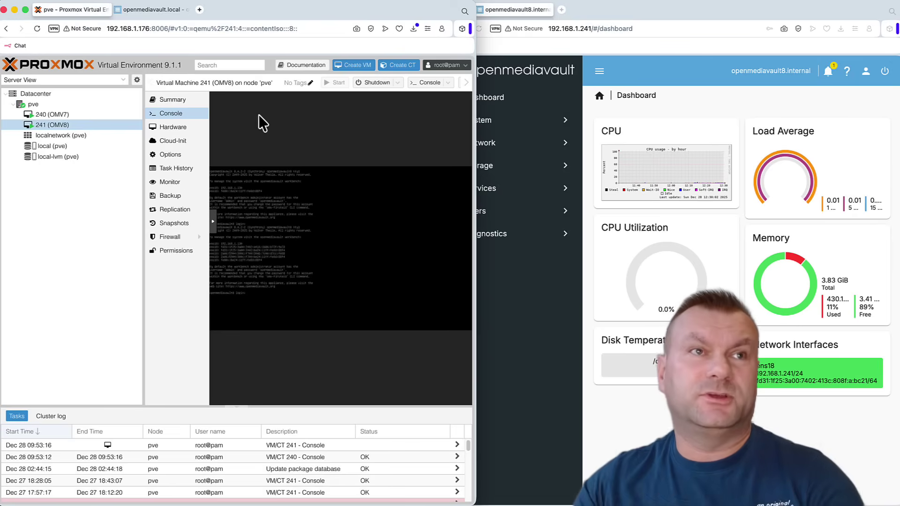
{"action": "left_click", "coordinate": [81, 111]}
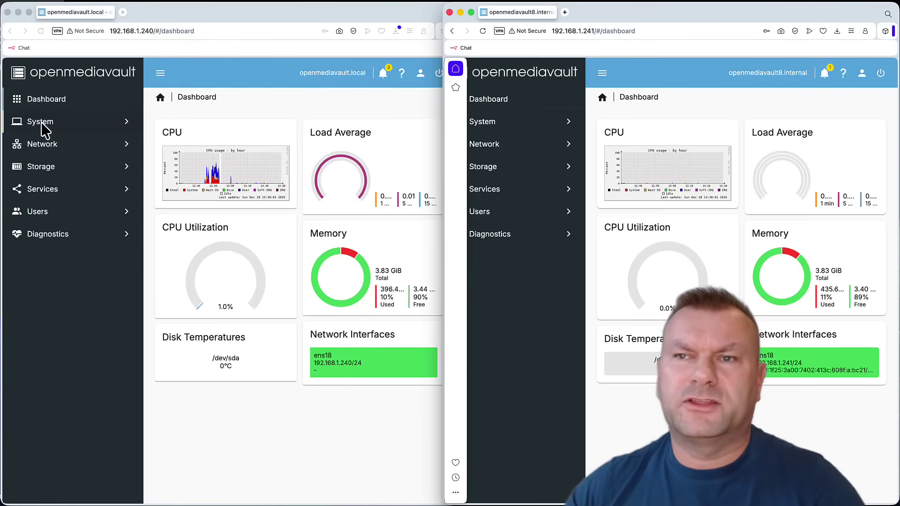
{"action": "left_click", "coordinate": [103, 125]}
{"action": "left_click", "coordinate": [481, 125]}
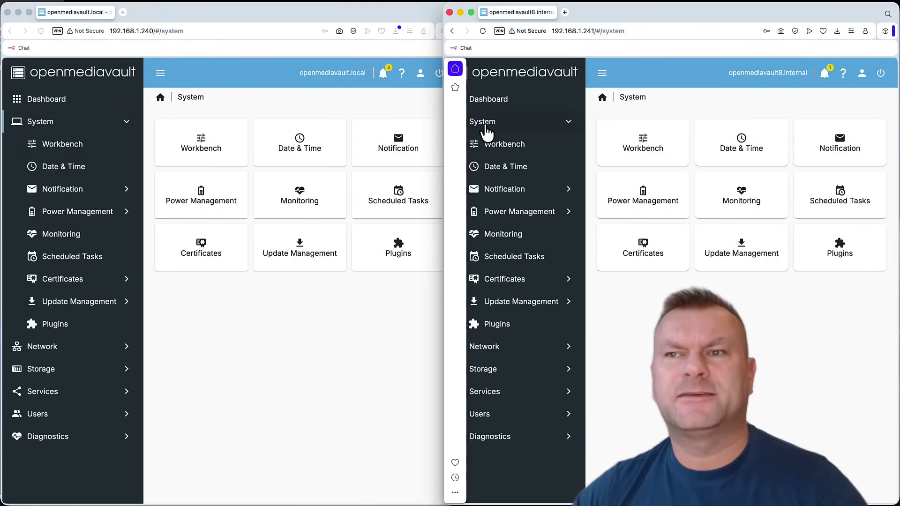
Open the Network, then the Storage overview pages on both servers
{"action": "left_click", "coordinate": [54, 347]}
{"action": "left_click", "coordinate": [504, 347]}
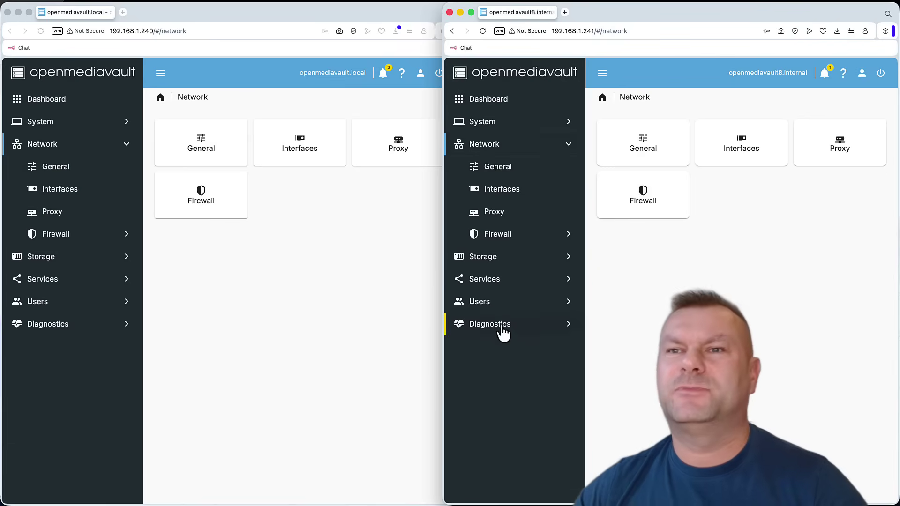
{"action": "left_click", "coordinate": [50, 261]}
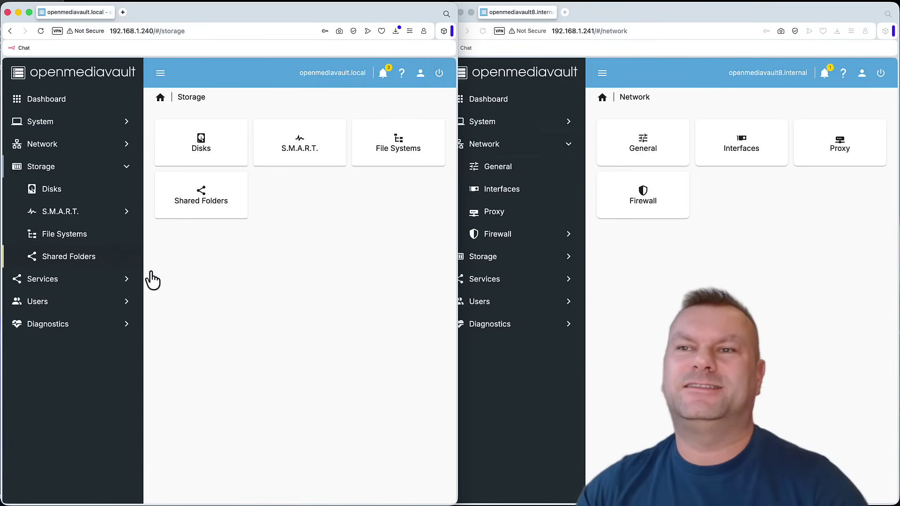
{"action": "left_click", "coordinate": [493, 262]}
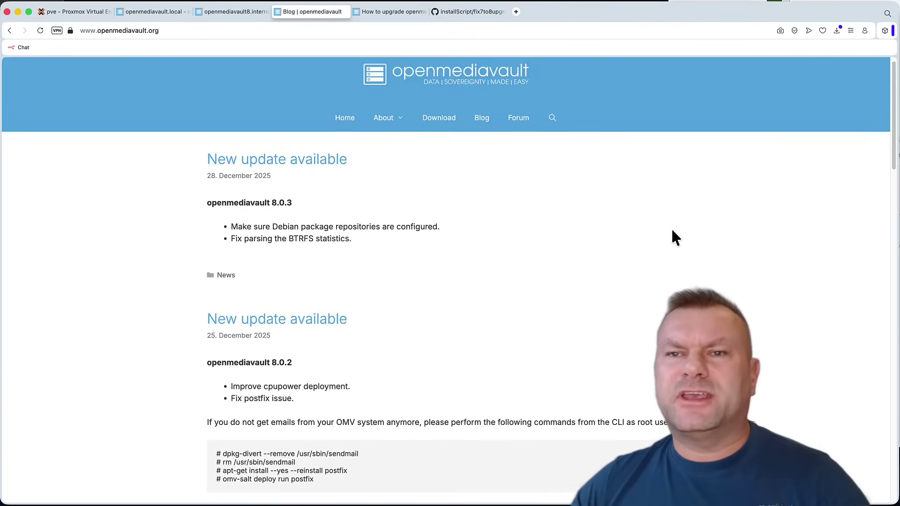
Scroll the openmediavault.org blog down to the 'OMV8 (Synchrony) released' post
{"action": "scroll", "coordinate": [672, 230], "scroll_direction": "down", "scroll_amount": 5}
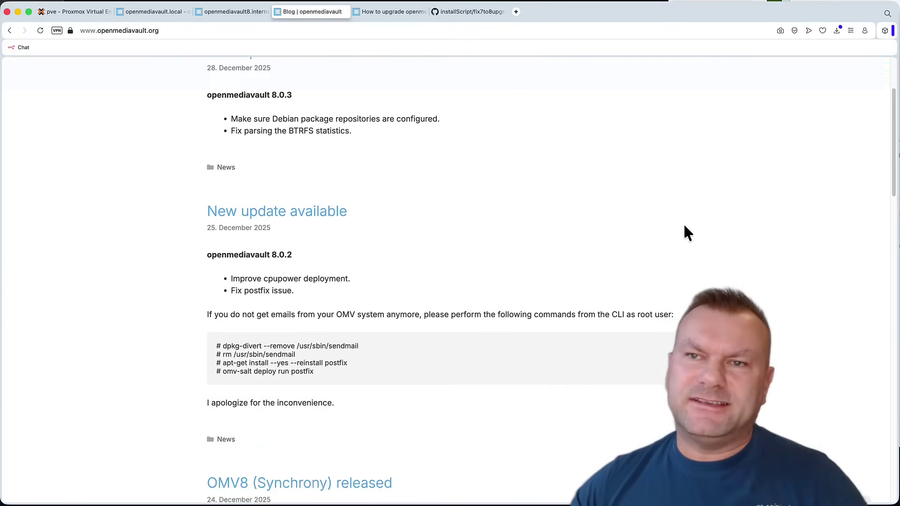
{"action": "scroll", "coordinate": [711, 225], "scroll_direction": "down", "scroll_amount": 5}
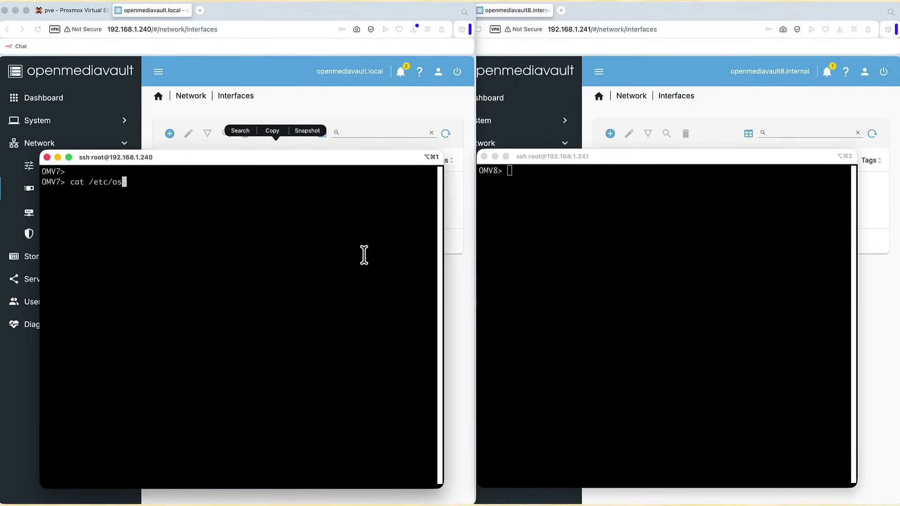
Run cat /etc/os-release on both servers and highlight the bookworm and trixie codename lines
{"action": "key", "text": "Return"}
{"action": "left_click", "coordinate": [602, 213]}
{"action": "type", "text": "c"}
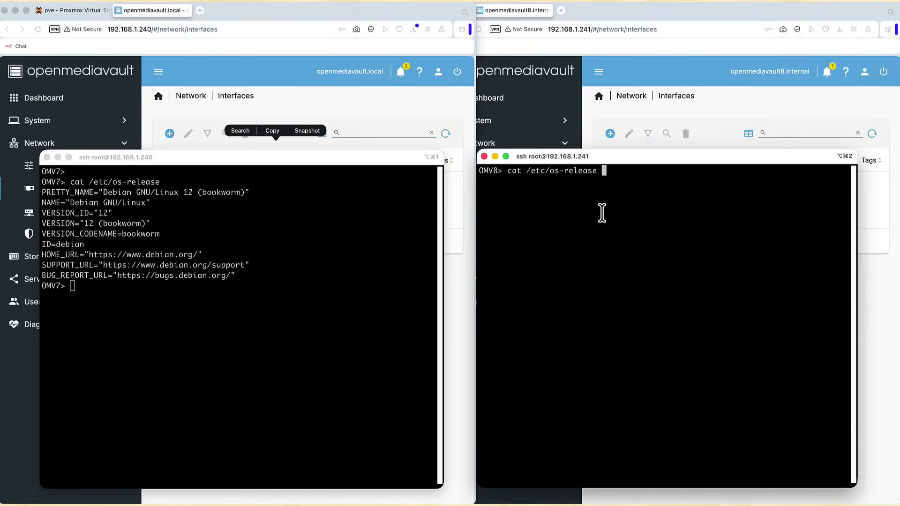
{"action": "type", "text": "at /etc/os-release"}
{"action": "key", "text": "Return"}
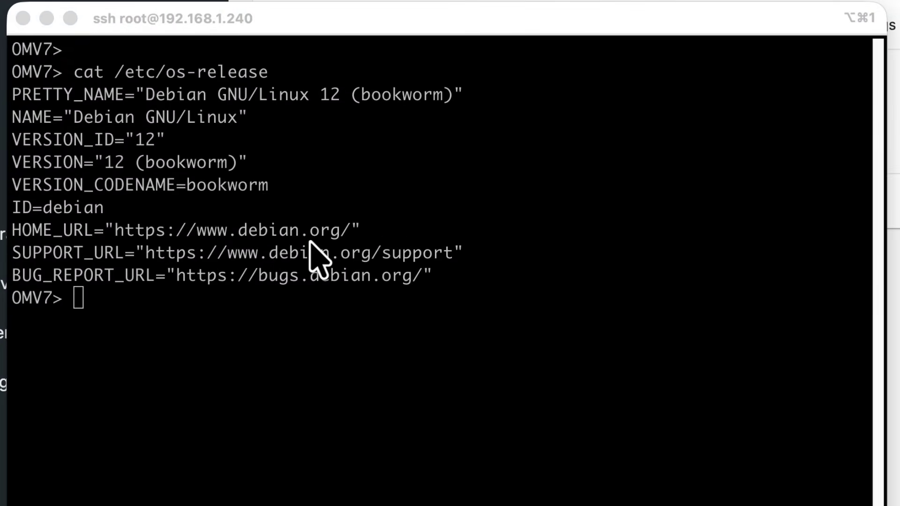
{"action": "left_click", "coordinate": [310, 242]}
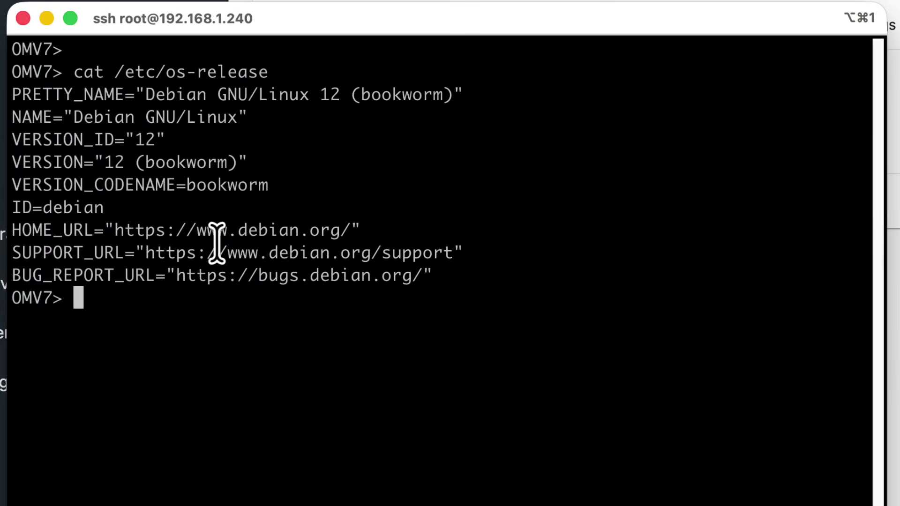
{"action": "left_click_drag", "start_coordinate": [268, 184], "coordinate": [47, 183]}
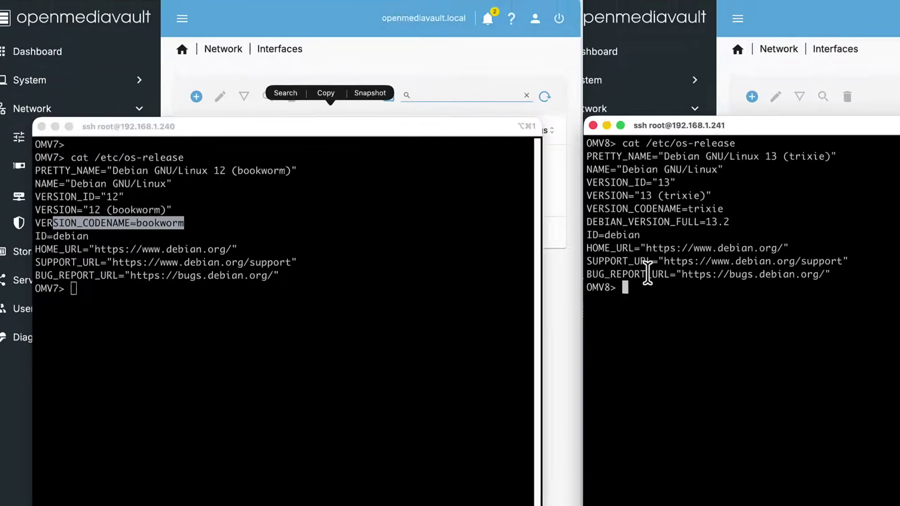
{"action": "left_click", "coordinate": [619, 248]}
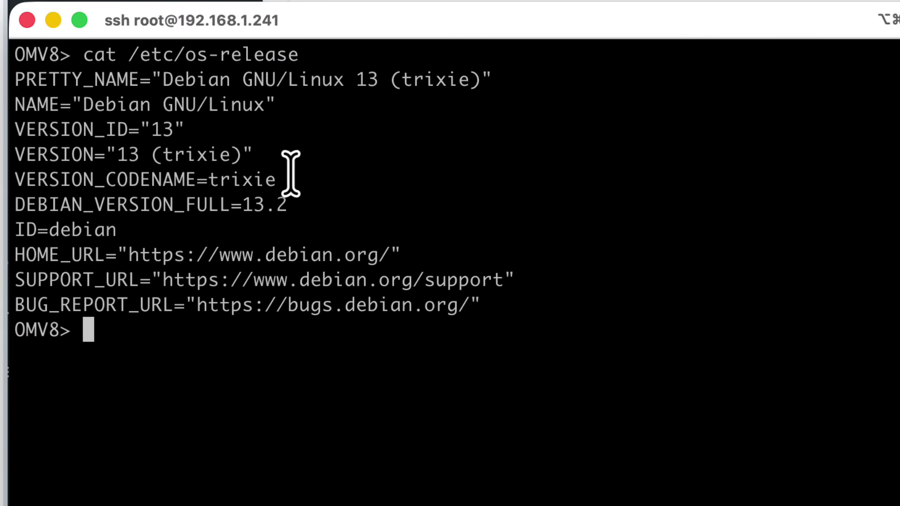
{"action": "left_click_drag", "start_coordinate": [290, 179], "coordinate": [38, 179]}
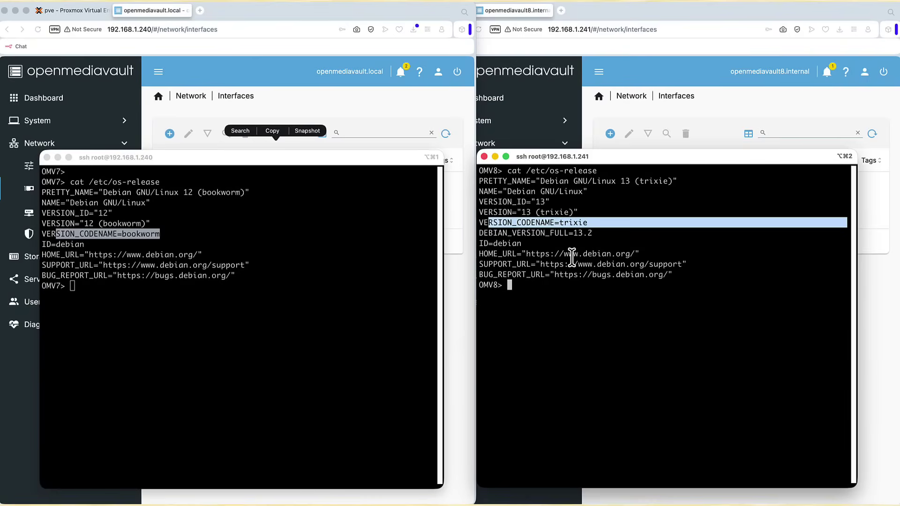
Run uname -r on both servers and highlight the OMV8 kernel version 6.12.57
{"action": "left_click", "coordinate": [334, 297]}
{"action": "type", "text": "uname -r"}
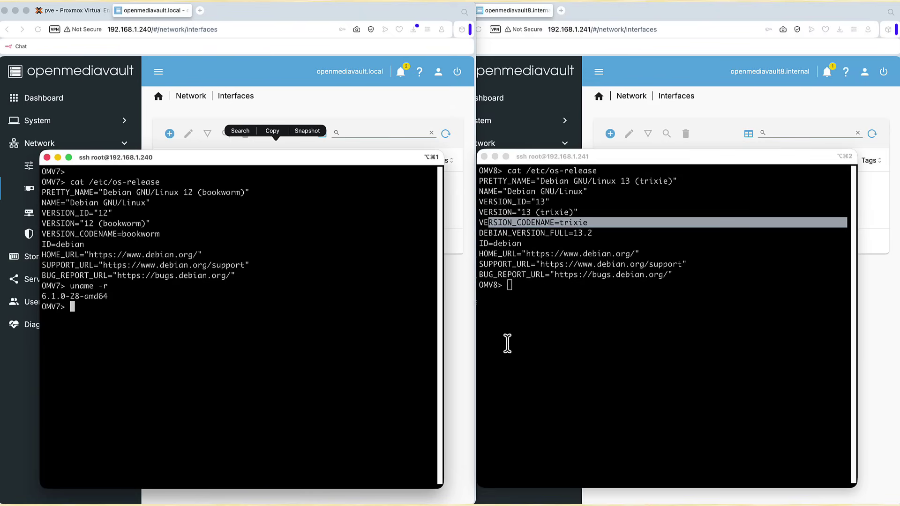
{"action": "left_click", "coordinate": [635, 309]}
{"action": "type", "text": "uname -r"}
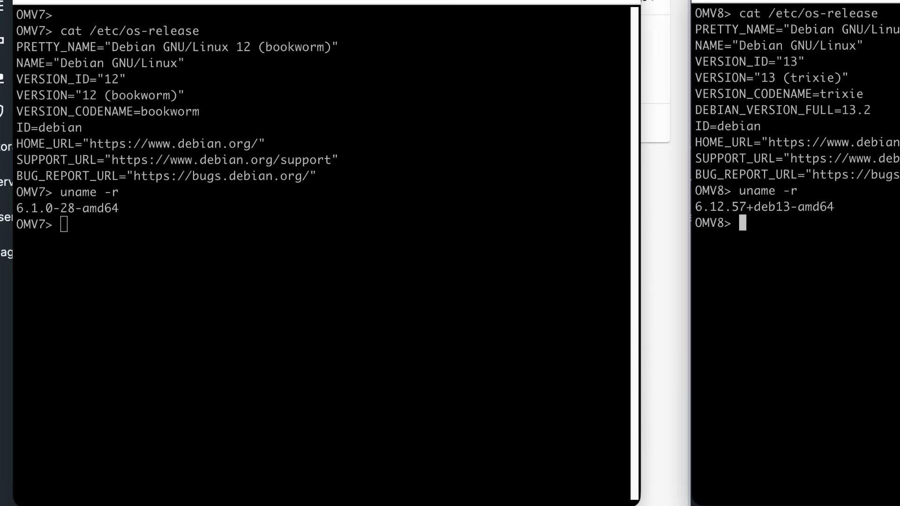
{"action": "left_click_drag", "start_coordinate": [812, 206], "coordinate": [694, 216]}
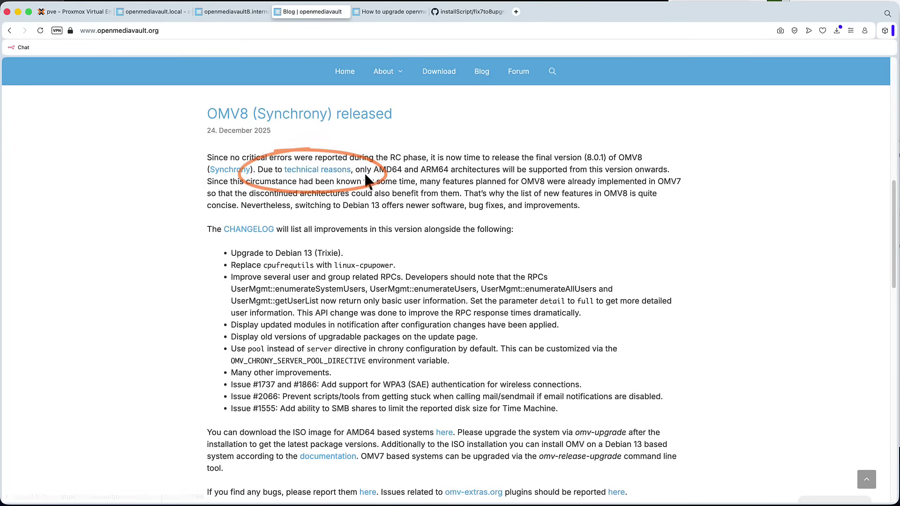
Follow the 'technical reasons' link on AMD64/ARM64-only support in the OMV8 post
{"action": "left_click", "coordinate": [330, 174]}
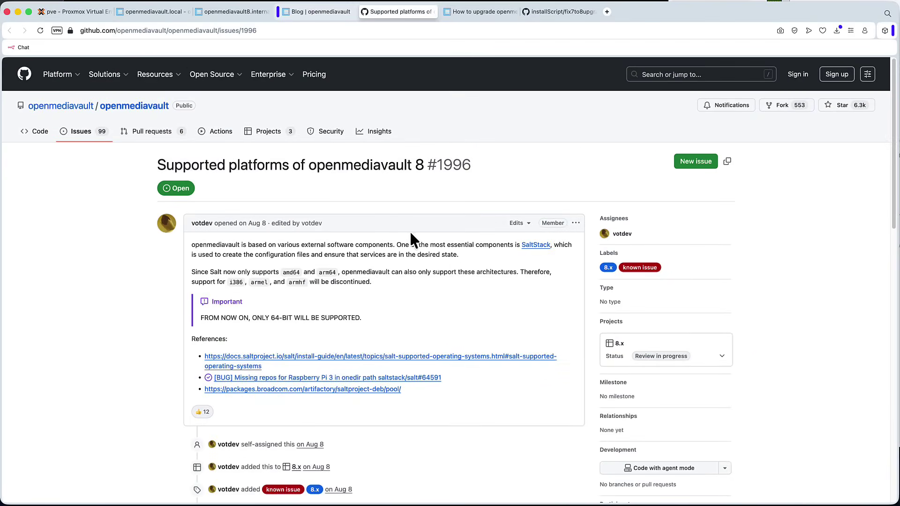
Read through GitHub issue #1996 on openmediavault 8 supporting only 64-bit amd64/arm64
{"action": "scroll", "coordinate": [412, 236], "scroll_direction": "down", "scroll_amount": 2}
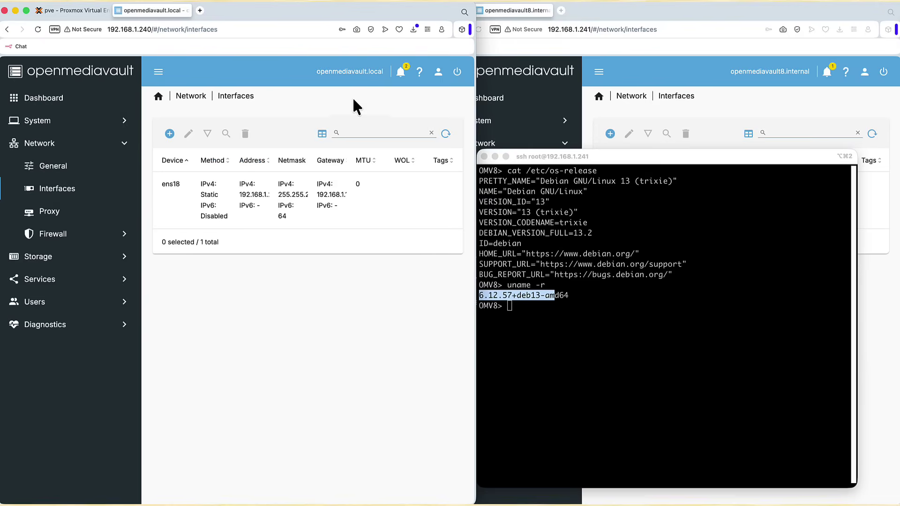
On the OMV7 terminal, run apt update and the full package upgrade
{"action": "key", "text": "alt+super+1"}
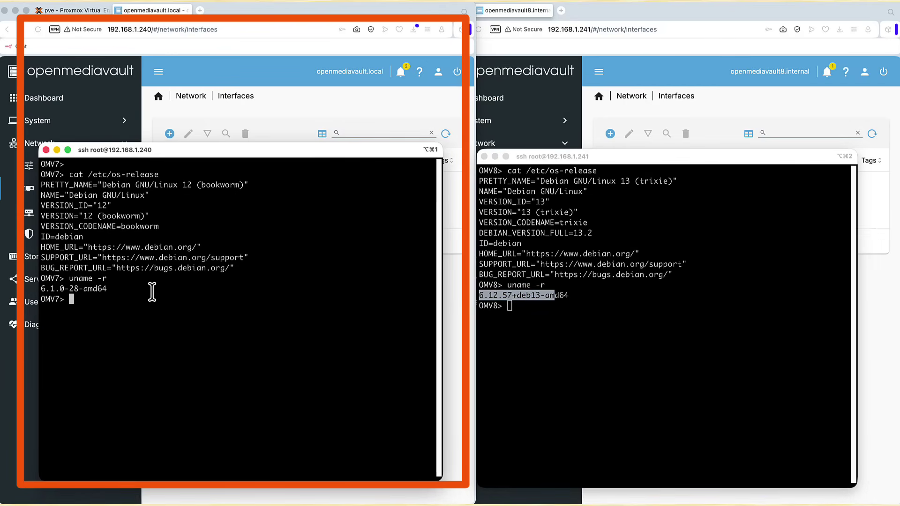
{"action": "type", "text": "apt u"}
{"action": "type", "text": "pdate && apt full-upgrade"}
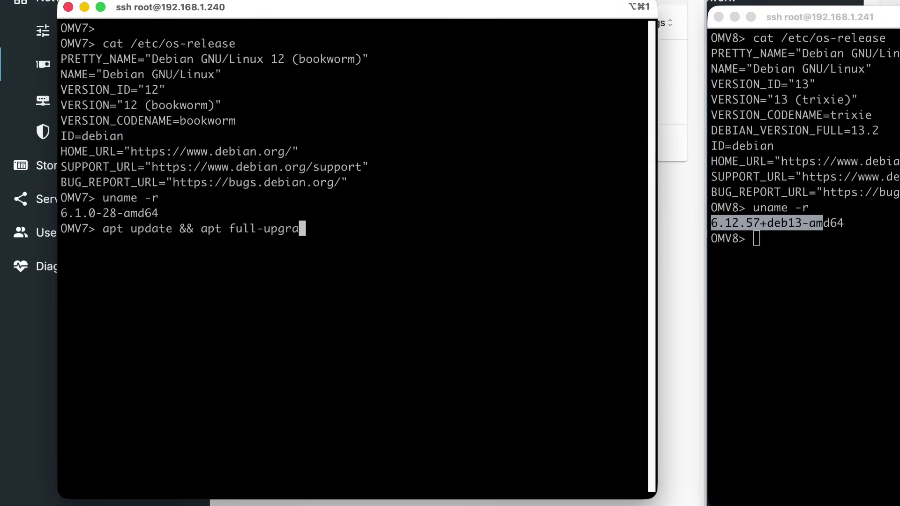
{"action": "key", "text": "Return"}
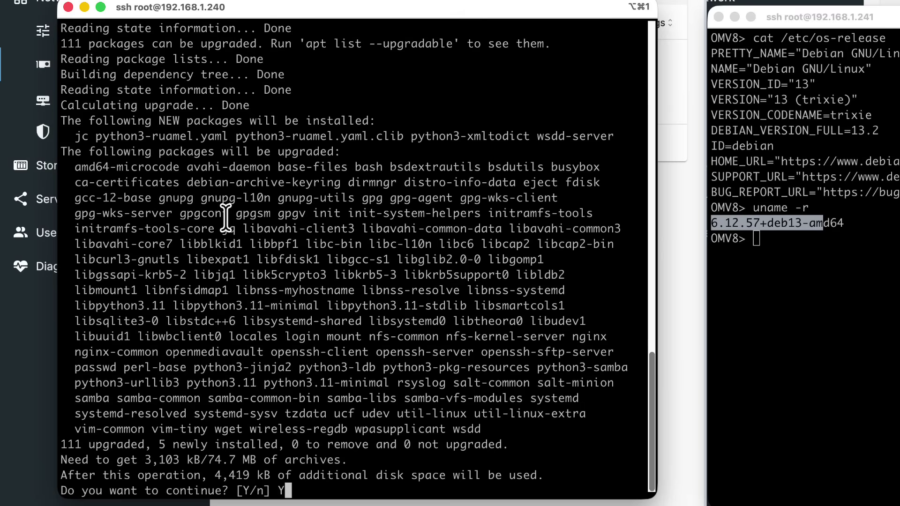
Accept the pending upgrades with Y and skip past the changelogs so the upgrade finishes
{"action": "type", "text": "Y"}
{"action": "key", "text": "Return"}
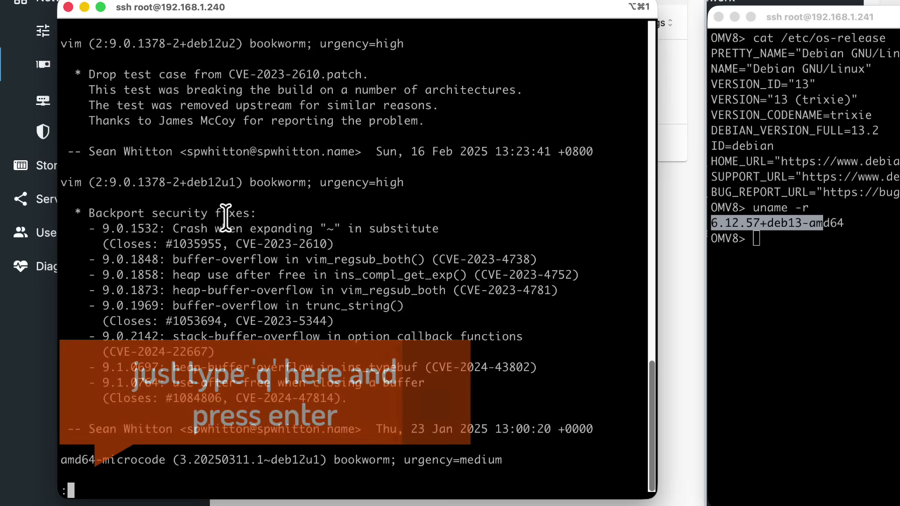
{"action": "key", "text": "Return"}
{"action": "key", "text": "Return"}
{"action": "key", "text": "Return"}
{"action": "key", "text": "Return"}
{"action": "key", "text": "Return"}
{"action": "key", "text": "Return"}
{"action": "key", "text": "Return"}
{"action": "key", "text": "Return"}
{"action": "key", "text": "Return"}
{"action": "key", "text": "Return"}
{"action": "key", "text": "Return"}
{"action": "key", "text": "Return"}
{"action": "key", "text": "Return"}
{"action": "key", "text": "Return"}
{"action": "key", "text": "Return"}
{"action": "key", "text": "Return"}
{"action": "key", "text": "Return"}
{"action": "key", "text": "Return"}
{"action": "key", "text": "Return"}
{"action": "key", "text": "Return"}
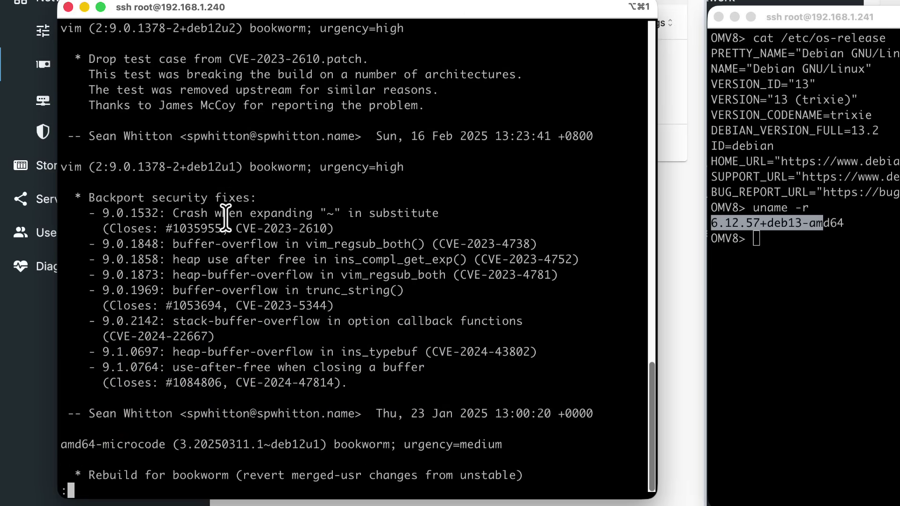
{"action": "key", "text": "q"}
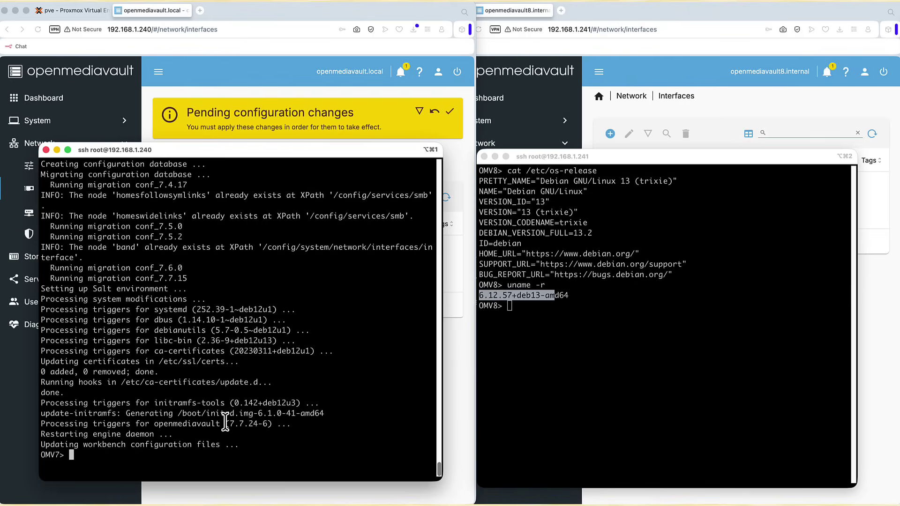
Apply and confirm OMV7's pending configuration changes in the web interface, then return to its terminal
{"action": "left_click", "coordinate": [388, 120]}
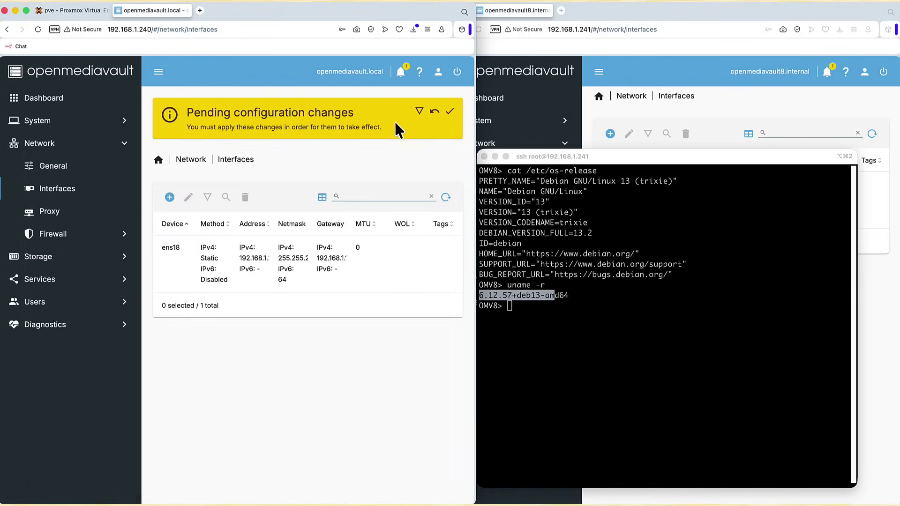
{"action": "left_click", "coordinate": [450, 113]}
{"action": "left_click", "coordinate": [308, 305]}
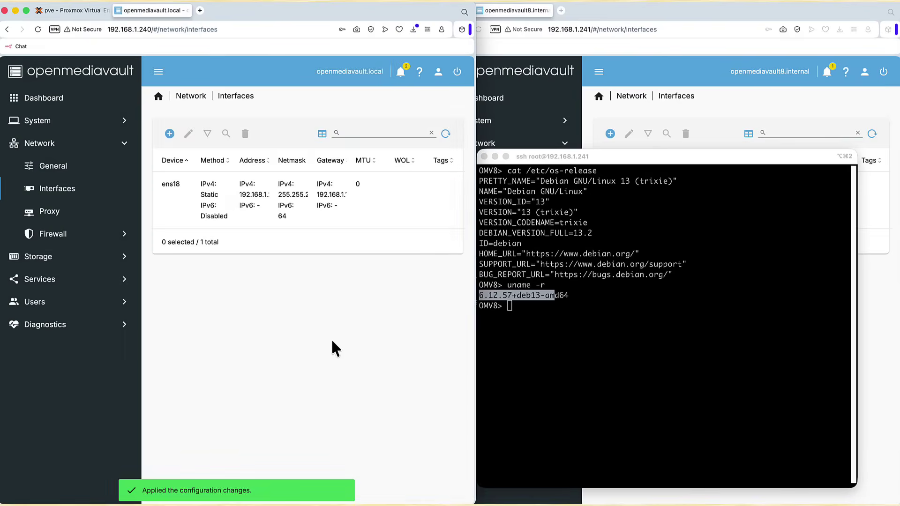
{"action": "key", "text": "super+Tab"}
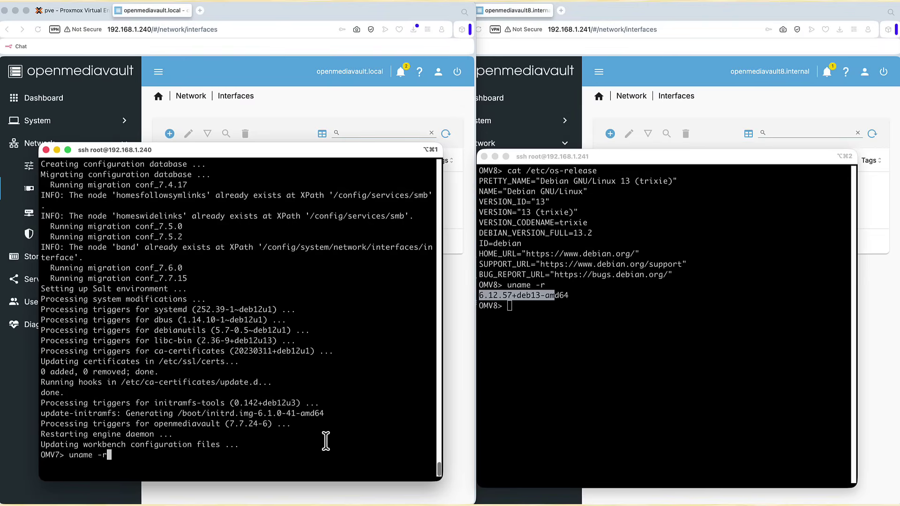
Run uname -r on OMV7 and highlight its kernel version 6.1.0-28-amd64
{"action": "type", "text": "uname -r"}
{"action": "key", "text": "Return"}
{"action": "left_click_drag", "start_coordinate": [157, 464], "coordinate": [41, 468]}
{"action": "left_click", "coordinate": [116, 454]}
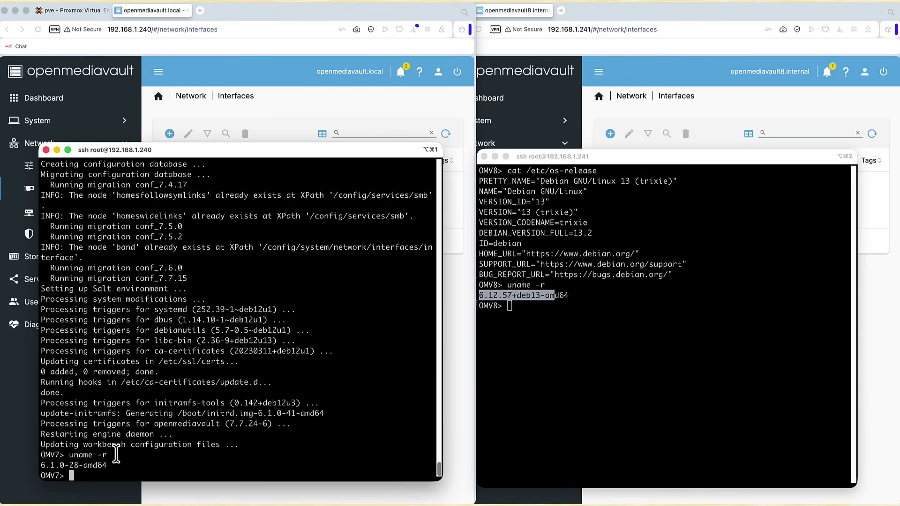
Clear the terminal and launch omv-release-upgrade on OMV7
{"action": "key", "text": "Return"}
{"action": "key", "text": "Return"}
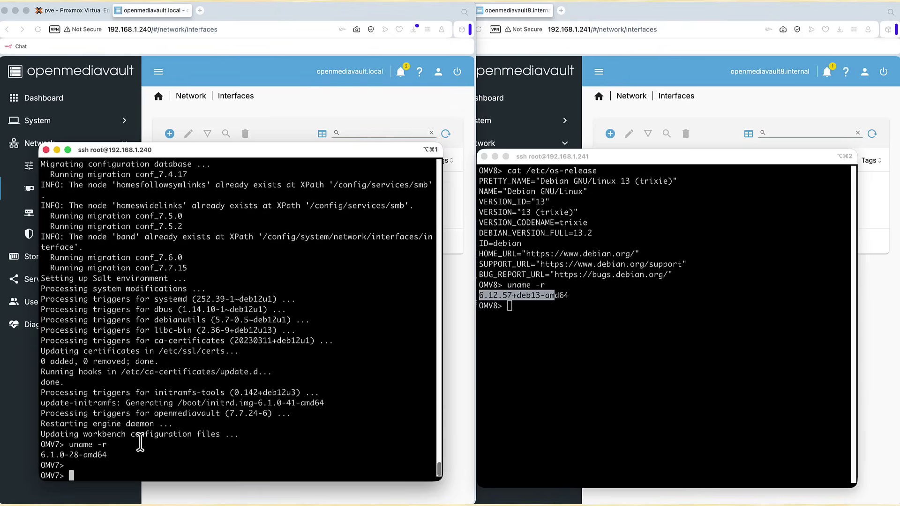
{"action": "key", "text": "Return"}
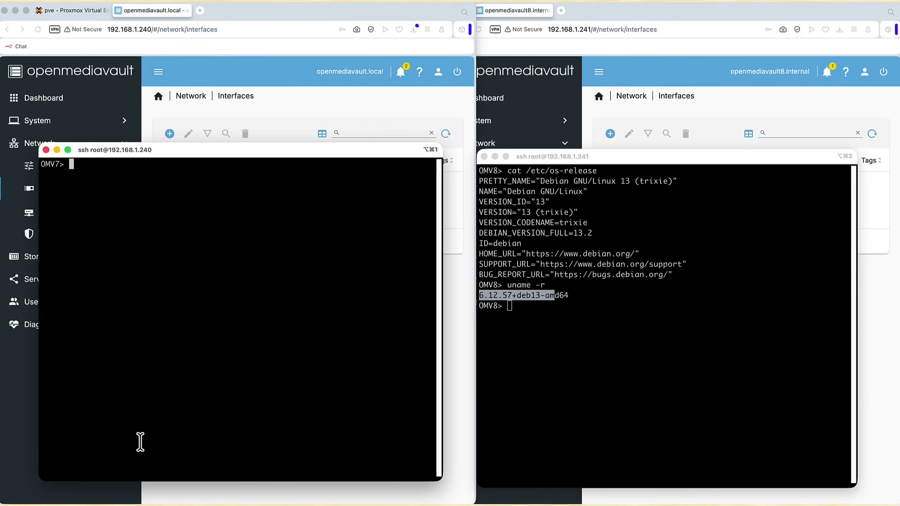
{"action": "type", "text": "omv-release-upgrade"}
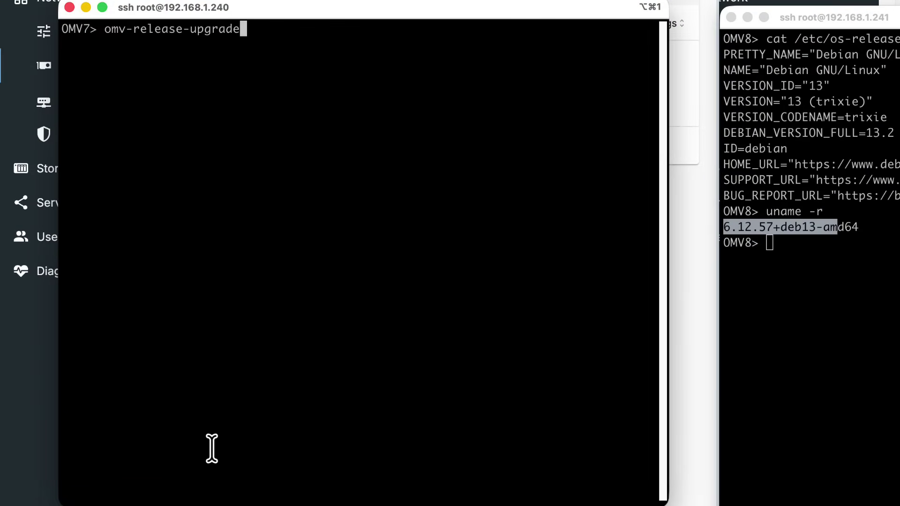
{"action": "key", "text": "Return"}
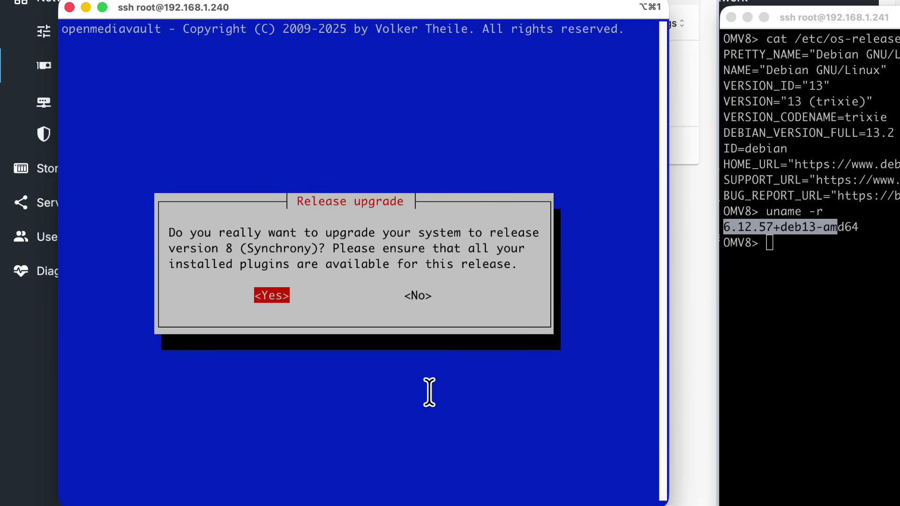
Confirm the upgrade to version 8 (Synchrony) and compare with the OMV8 kernel 6.12.57+deb13-amd64
{"action": "key", "text": "Return"}
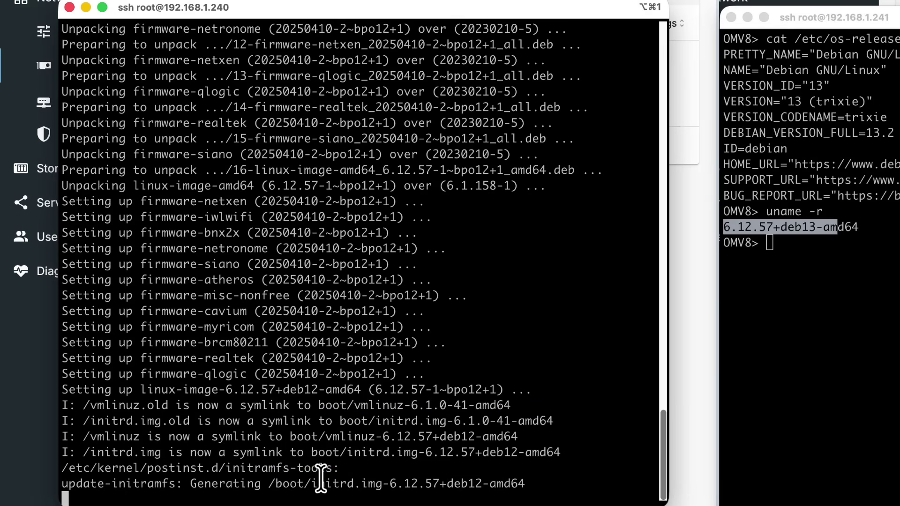
{"action": "left_click", "coordinate": [877, 267]}
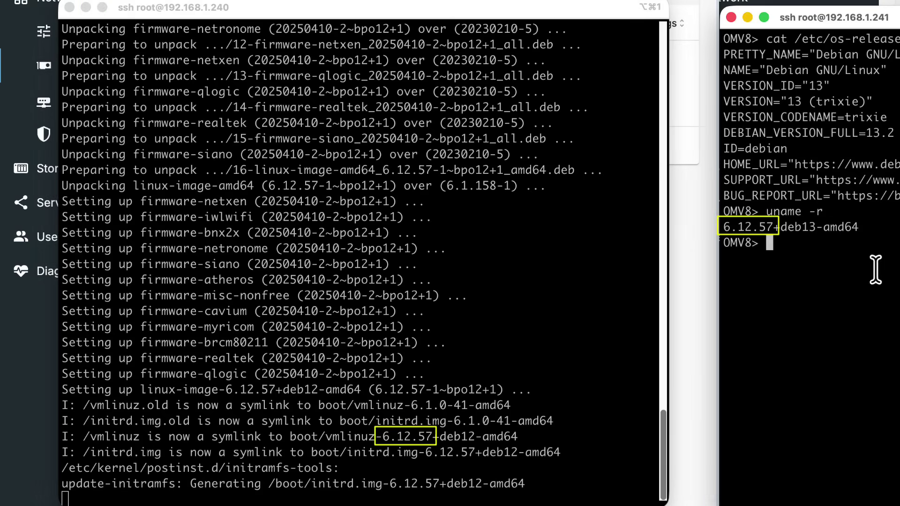
{"action": "triple_click", "coordinate": [864, 229]}
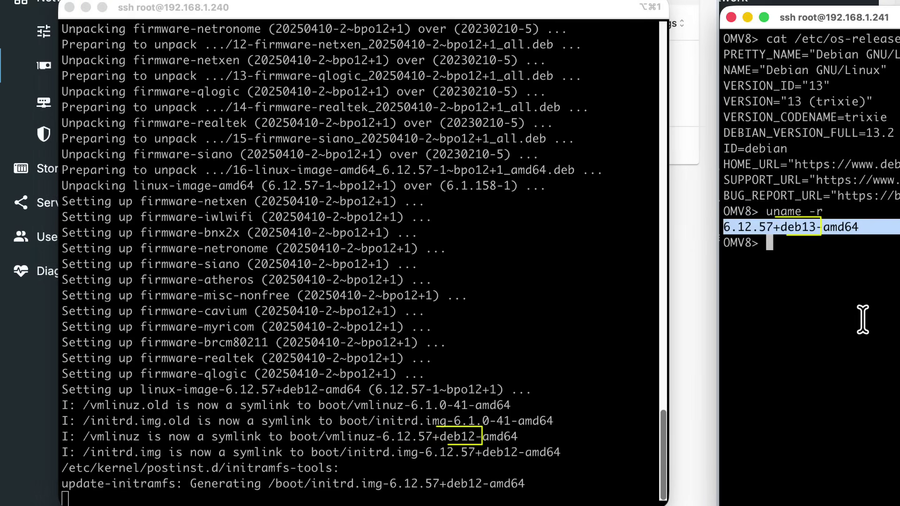
{"action": "left_click", "coordinate": [487, 485]}
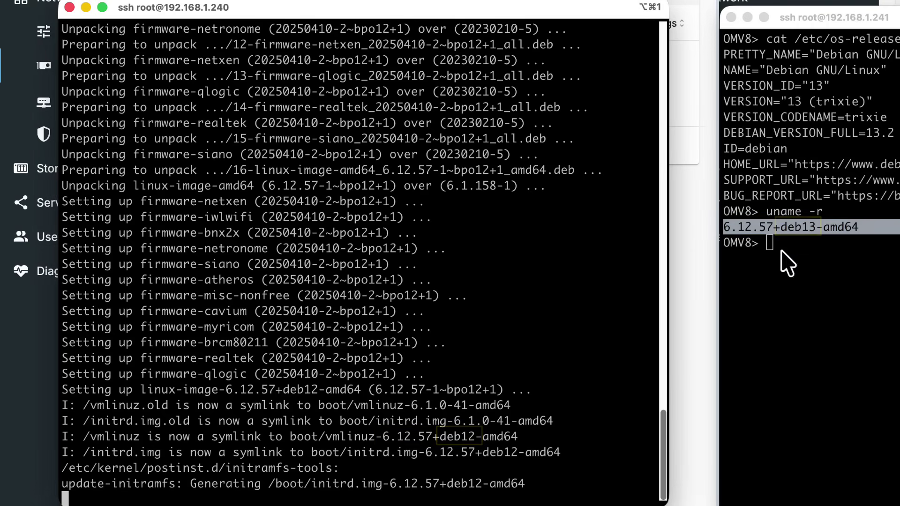
Let the upgrade finish, comparing the new kernel and initramfs-tools versions with the OMV8 server
{"action": "left_click", "coordinate": [816, 246]}
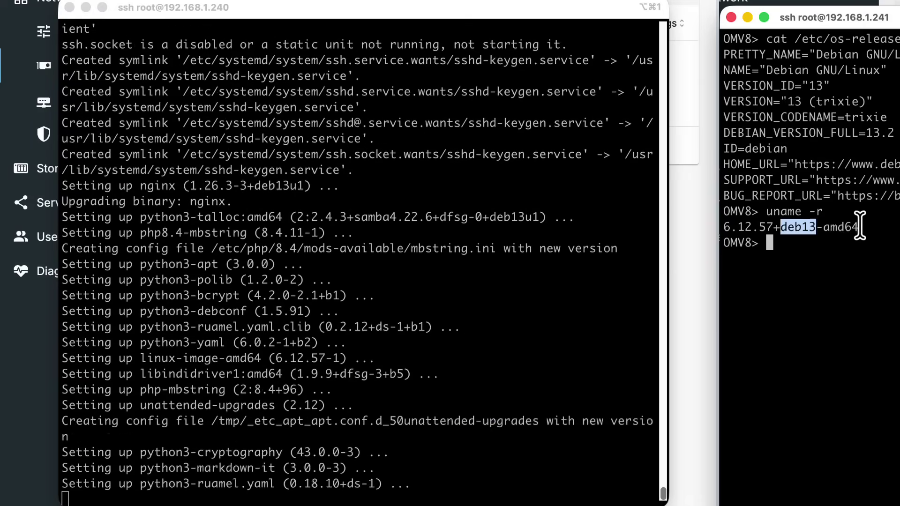
{"action": "left_click_drag", "start_coordinate": [730, 227], "coordinate": [859, 227]}
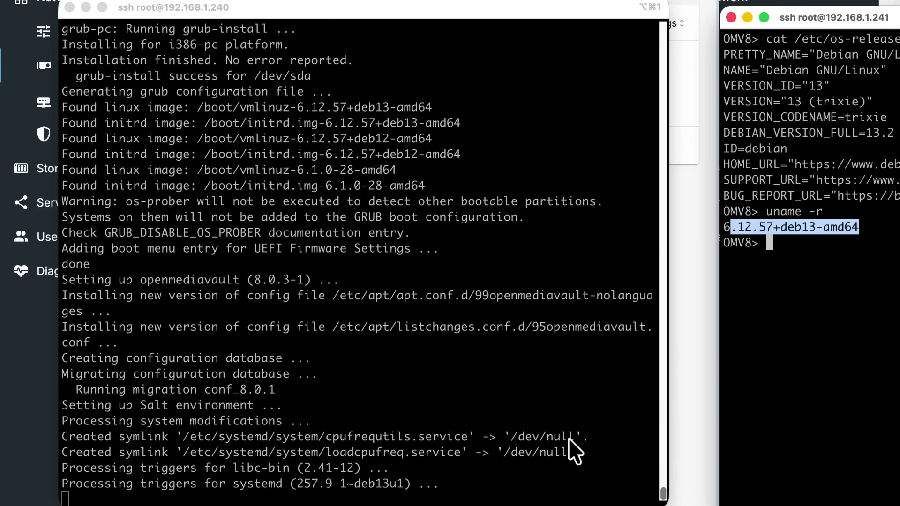
{"action": "left_click", "coordinate": [522, 327]}
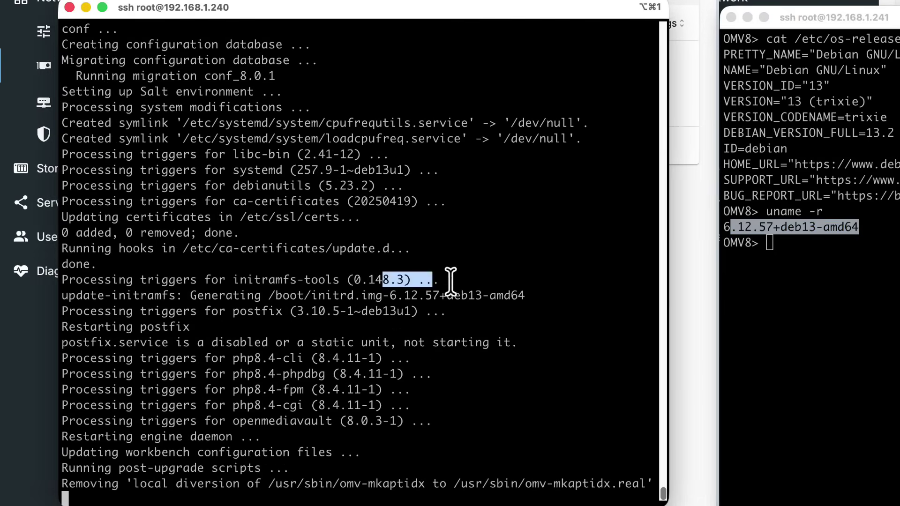
{"action": "double_click", "coordinate": [515, 354]}
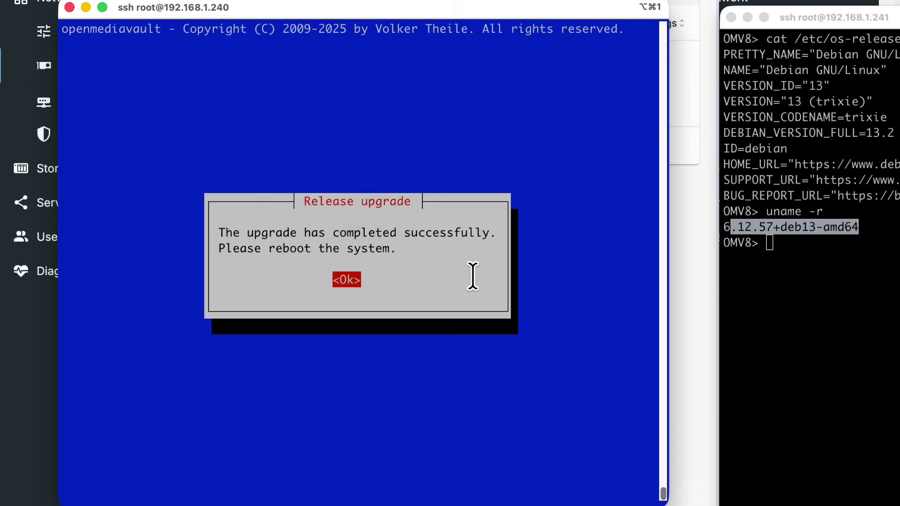
Dismiss the upgrade-completed message and reboot the upgraded server
{"action": "key", "text": "Return"}
{"action": "key", "text": "Return"}
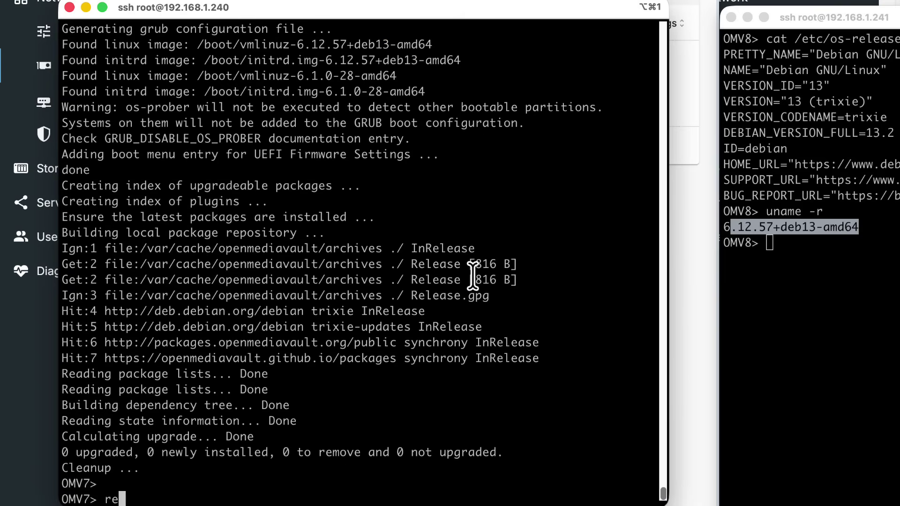
{"action": "type", "text": "reboot"}
{"action": "key", "text": "Return"}
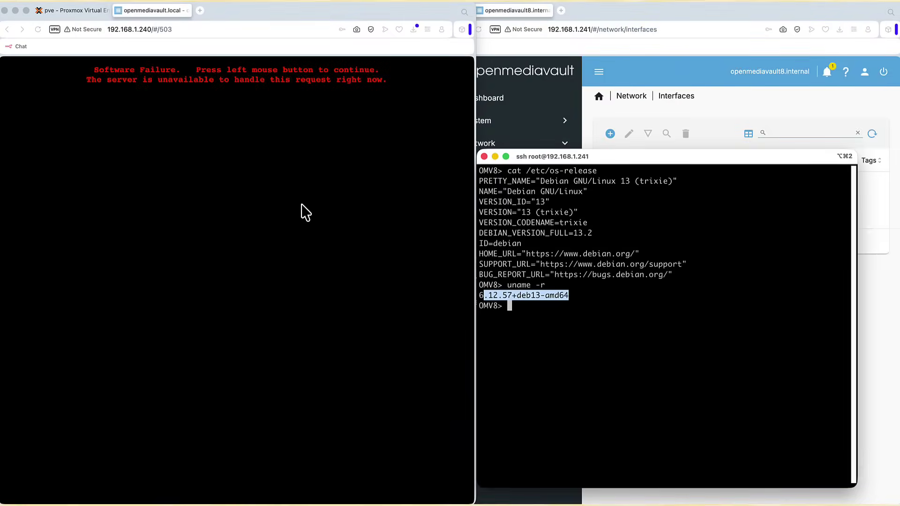
Log in to the 192.168.1.240 web interface as admin with the account password
{"action": "left_click", "coordinate": [178, 109]}
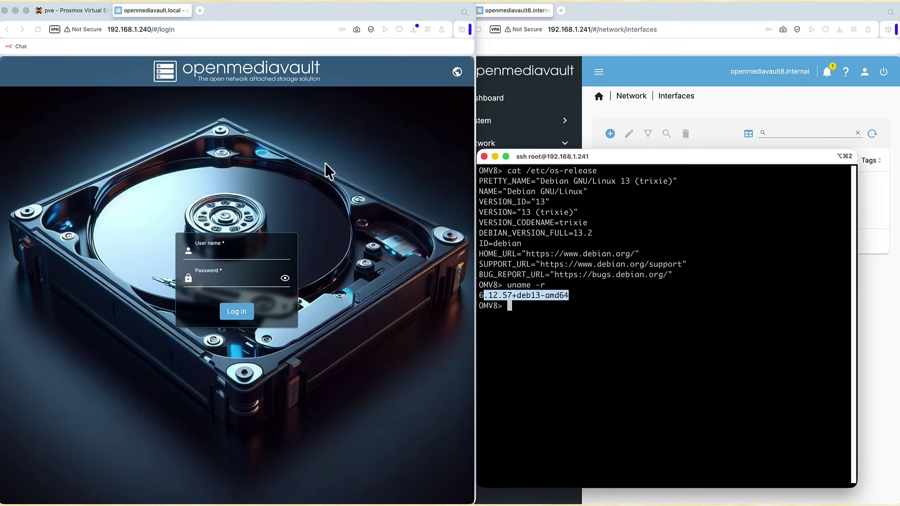
{"action": "left_click", "coordinate": [232, 251]}
{"action": "type", "text": "admin"}
{"action": "left_click", "coordinate": [232, 280]}
{"action": "type", "text": "o"}
{"action": "left_click", "coordinate": [285, 279]}
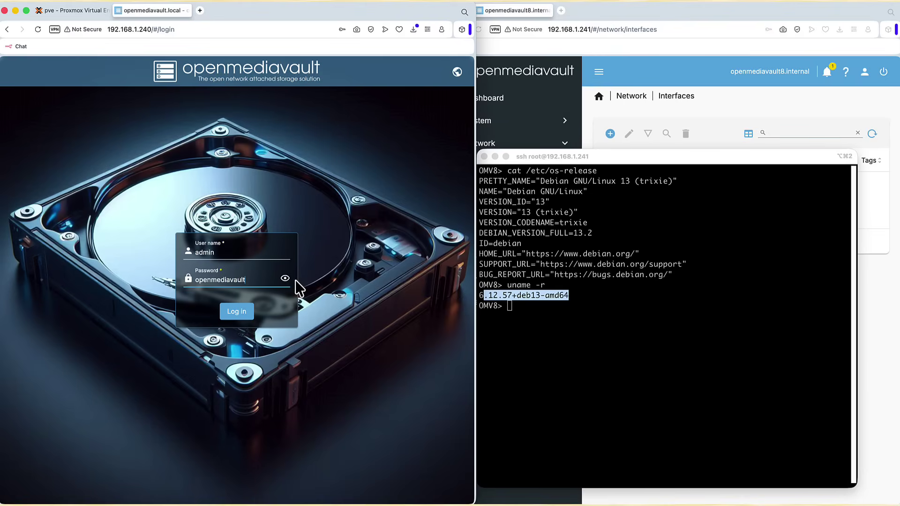
{"action": "key", "text": "Return"}
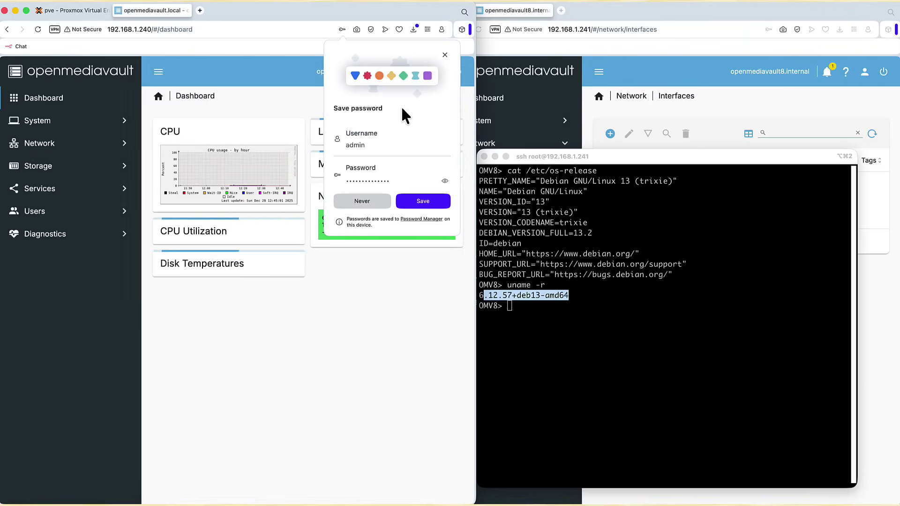
Dismiss the save-password offer and run cat /etc/os-release on OMV7, showing Debian 13 (trixie)
{"action": "left_click", "coordinate": [445, 55]}
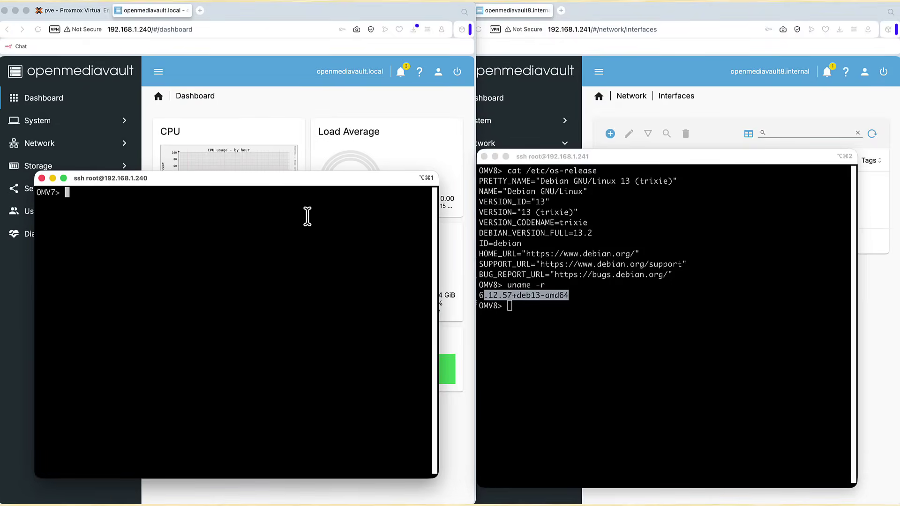
{"action": "type", "text": "c/os-release"}
{"action": "key", "text": "Return"}
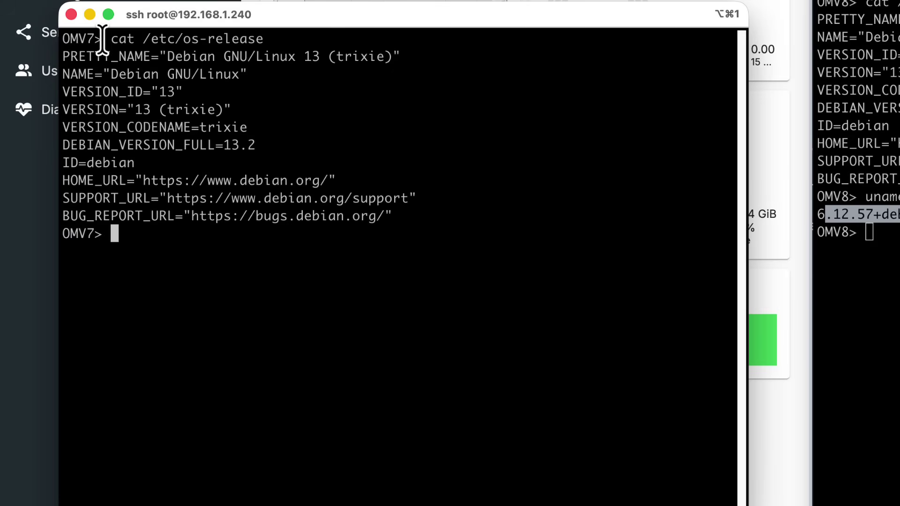
{"action": "left_click_drag", "start_coordinate": [96, 38], "coordinate": [46, 37]}
{"action": "left_click", "coordinate": [125, 58]}
{"action": "left_click", "coordinate": [119, 39]}
{"action": "left_click_drag", "start_coordinate": [100, 39], "coordinate": [55, 37]}
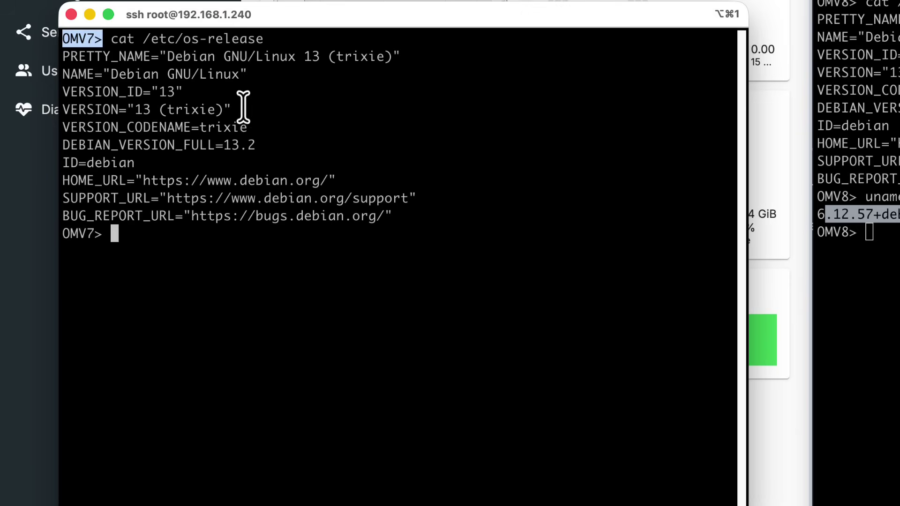
{"action": "left_click_drag", "start_coordinate": [233, 109], "coordinate": [103, 110]}
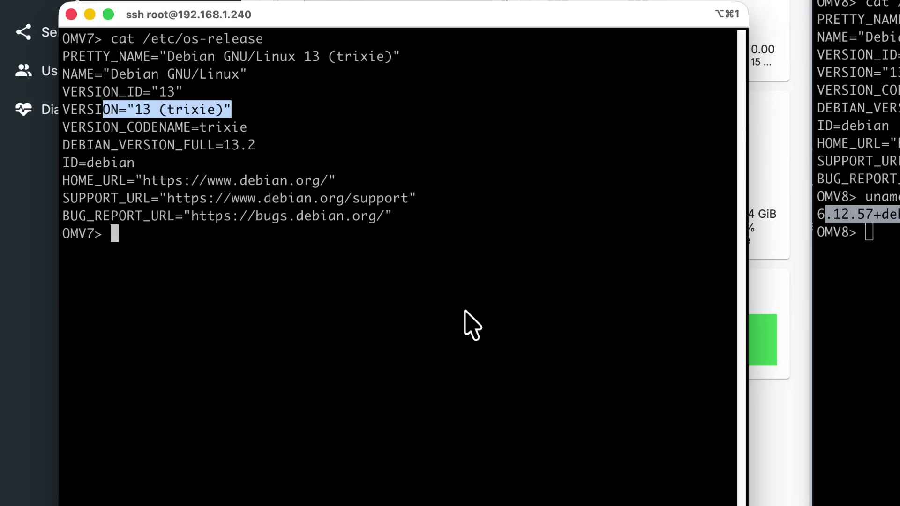
List openmediavault packages on OMV7 with dpkg -l | grep openmediavault, showing version 8.0.3-1
{"action": "right_click", "coordinate": [245, 240]}
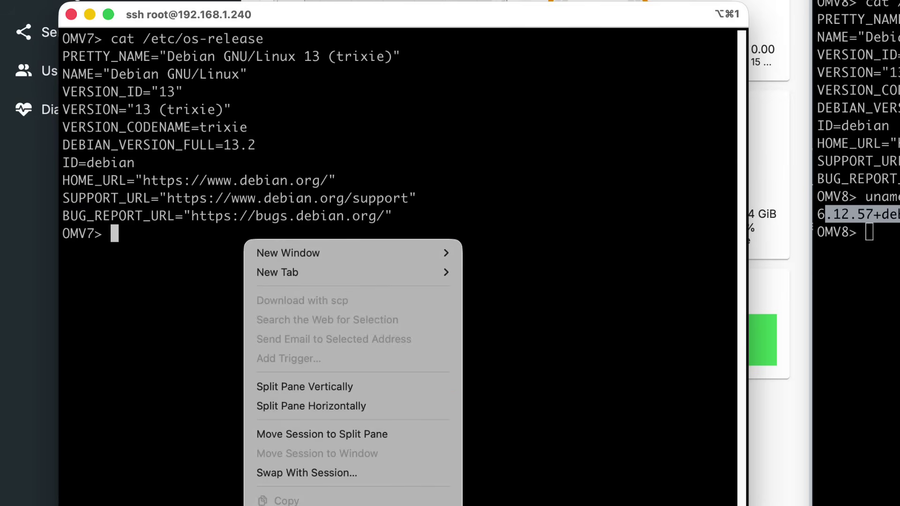
{"action": "type", "text": "dpkg -l | grep openmediavault"}
{"action": "key", "text": "Return"}
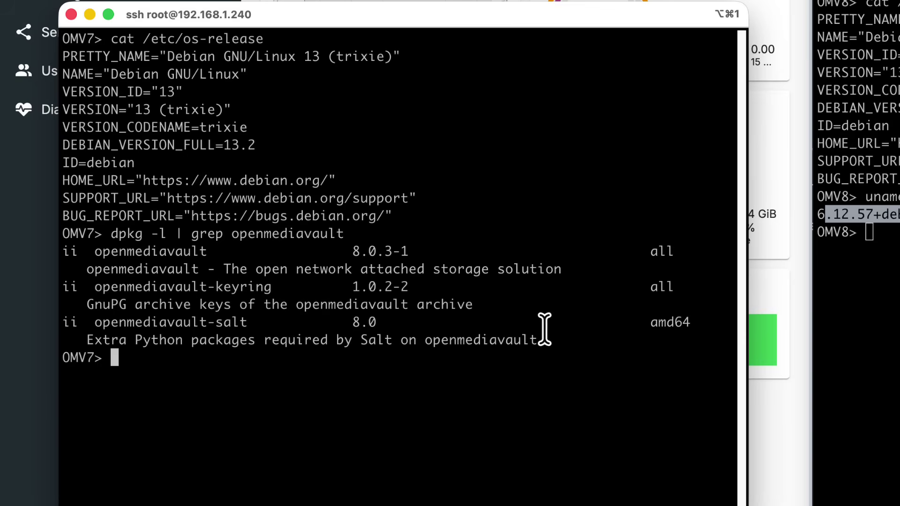
{"action": "left_click_drag", "start_coordinate": [409, 250], "coordinate": [352, 249]}
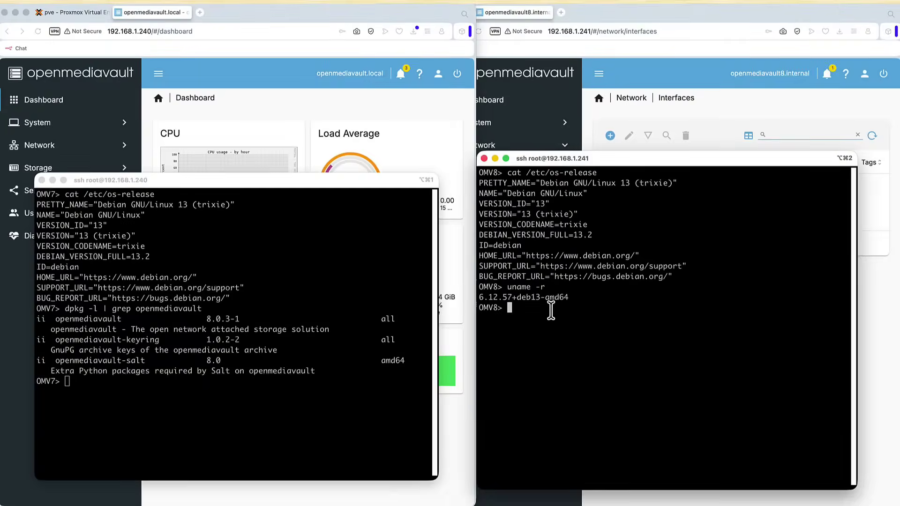
Run the same package listing on OMV8 and compare its 8.0.2-2 against OMV7's 8.0.3-1
{"action": "right_click", "coordinate": [555, 313]}
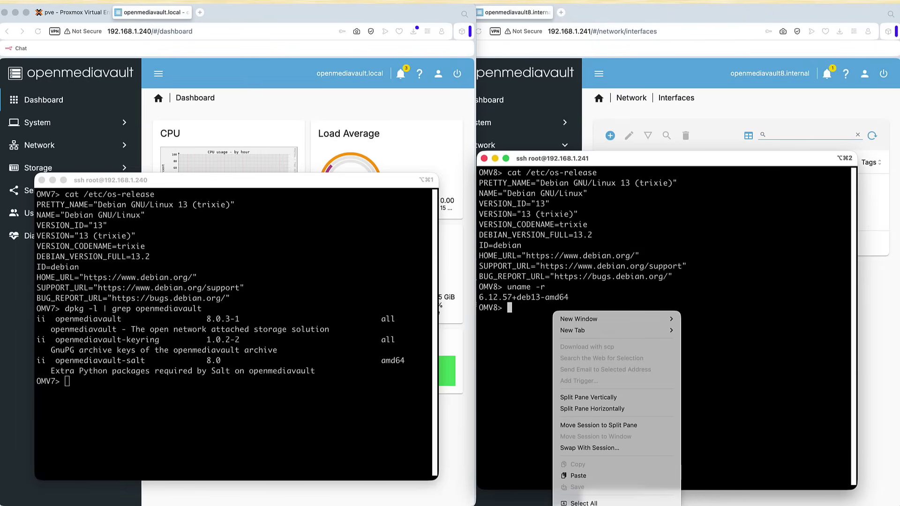
{"action": "left_click", "coordinate": [705, 358]}
{"action": "type", "text": "dpl"}
{"action": "key", "text": "BackSpace"}
{"action": "type", "text": "kg -l "}
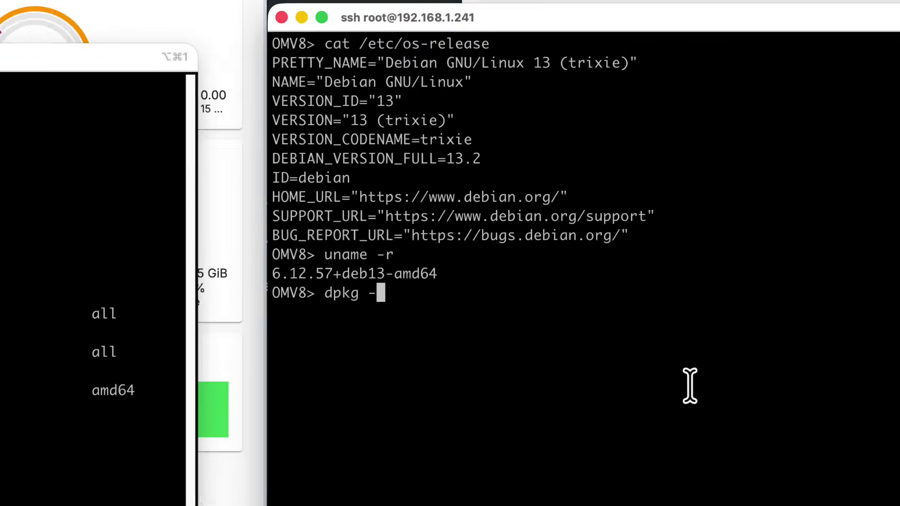
{"action": "type", "text": "| grep open"}
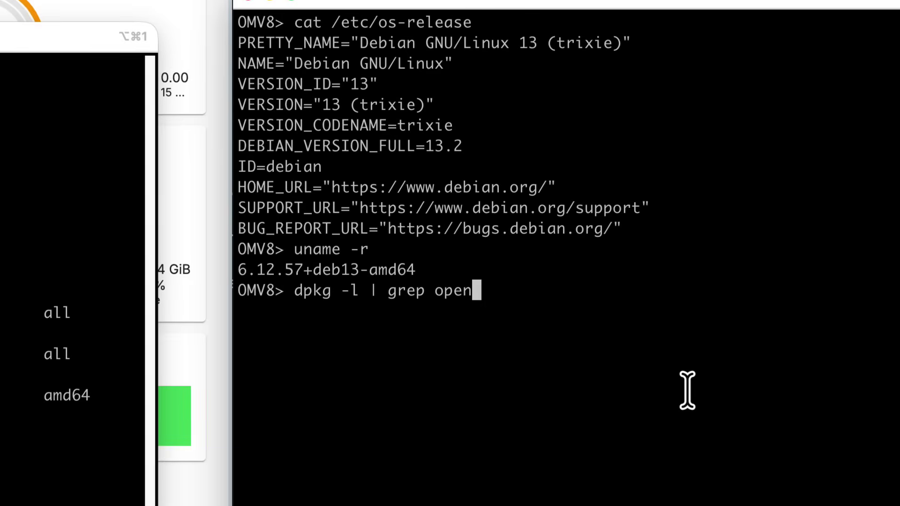
{"action": "type", "text": "mediavault"}
{"action": "key", "text": "Return"}
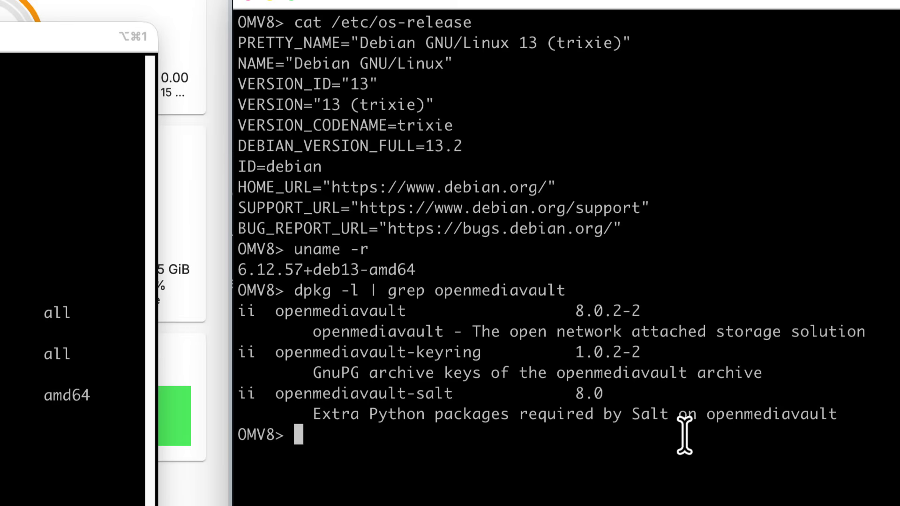
{"action": "left_click_drag", "start_coordinate": [670, 394], "coordinate": [271, 263]}
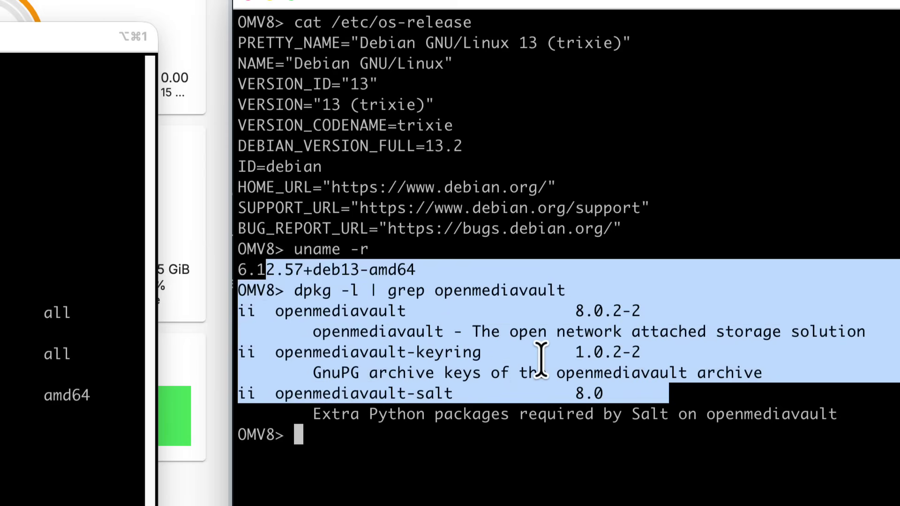
{"action": "left_click_drag", "start_coordinate": [667, 314], "coordinate": [572, 311]}
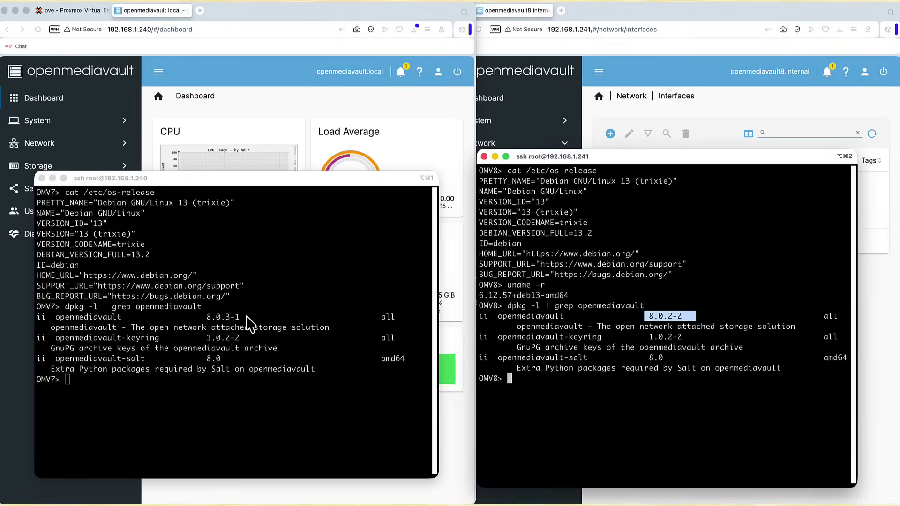
{"action": "left_click", "coordinate": [245, 316]}
{"action": "left_click_drag", "start_coordinate": [216, 321], "coordinate": [206, 318]}
{"action": "left_click", "coordinate": [683, 317]}
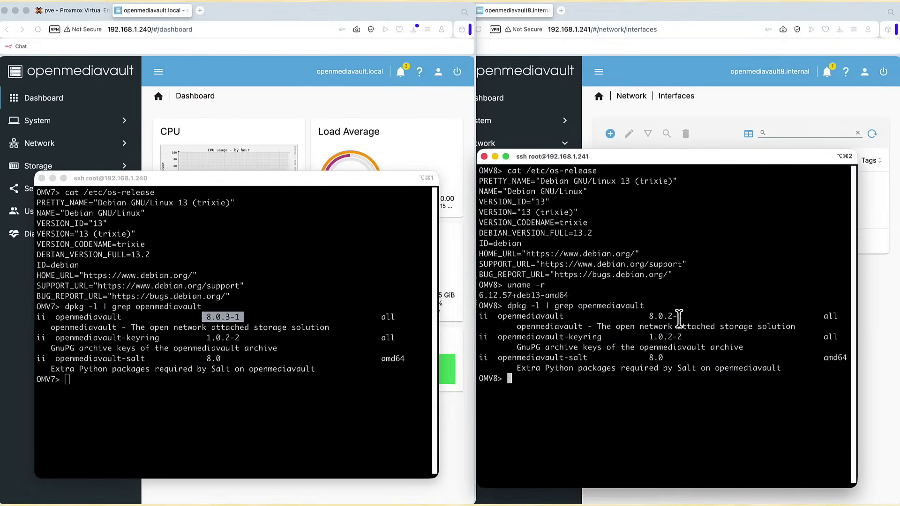
{"action": "left_click_drag", "start_coordinate": [662, 313], "coordinate": [640, 317]}
Read the forum's upgrade how-to advising the fix7to8upgrade script, then view that script on GitHub
{"action": "left_click", "coordinate": [610, 389]}
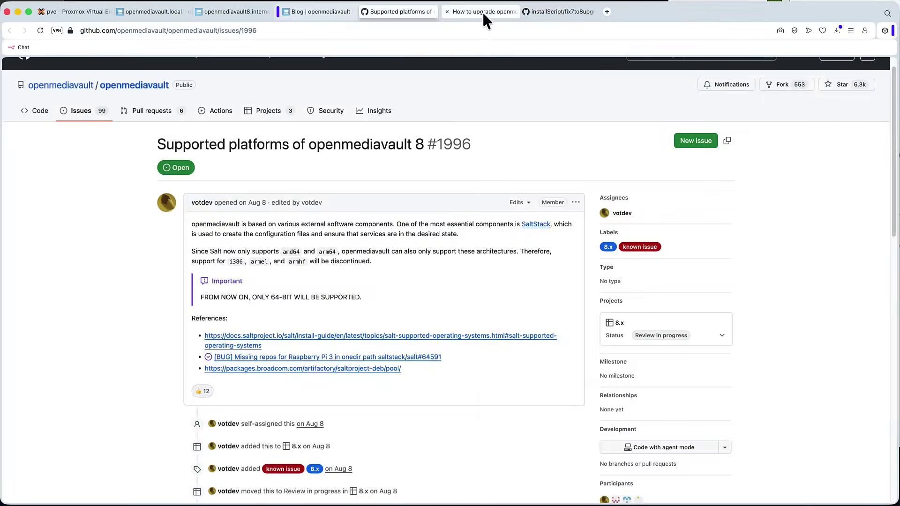
{"action": "left_click", "coordinate": [482, 11]}
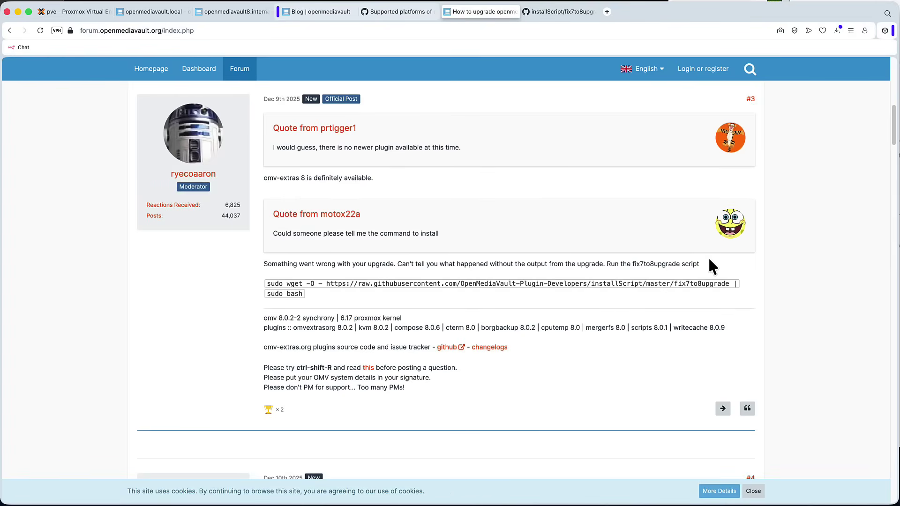
{"action": "left_click_drag", "start_coordinate": [709, 263], "coordinate": [600, 263]}
{"action": "left_click", "coordinate": [541, 313]}
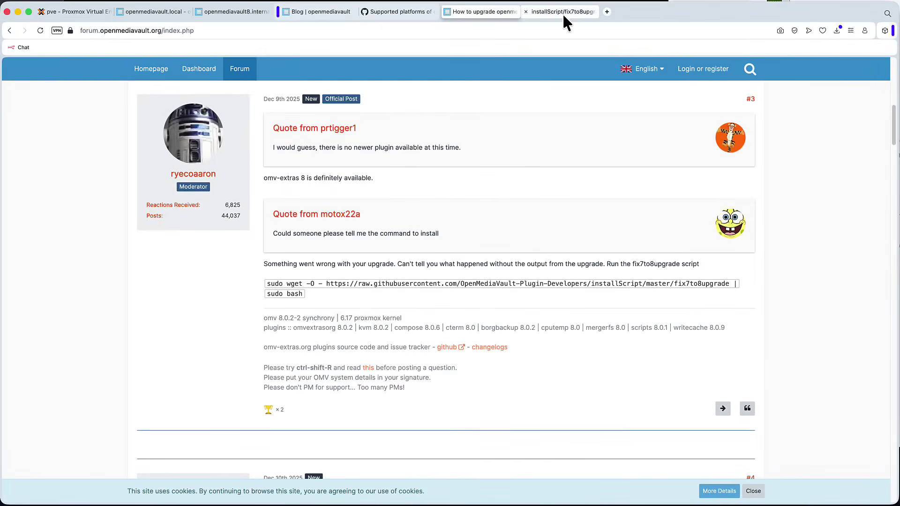
{"action": "left_click", "coordinate": [562, 12]}
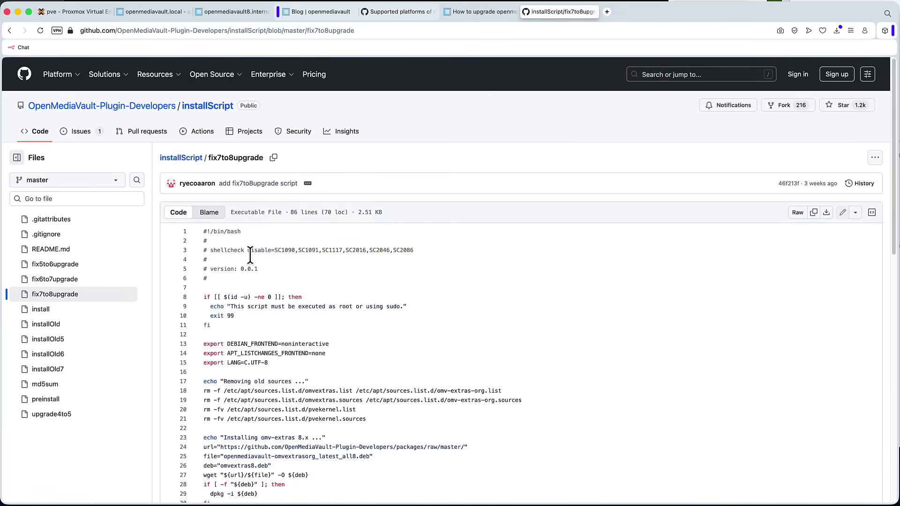
Scroll through the fix7to8upgrade script down to its final line 86
{"action": "scroll", "coordinate": [506, 221], "scroll_direction": "down", "scroll_amount": 5}
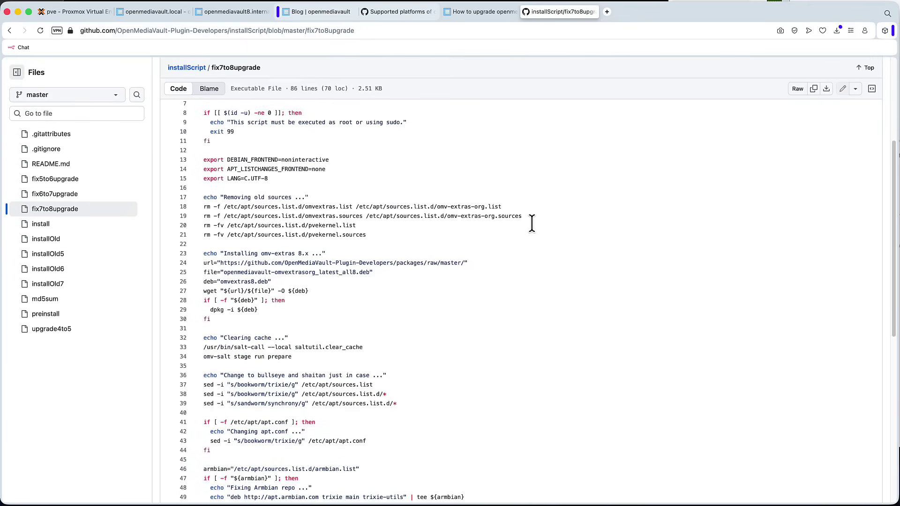
{"action": "scroll", "coordinate": [532, 223], "scroll_direction": "down", "scroll_amount": 8}
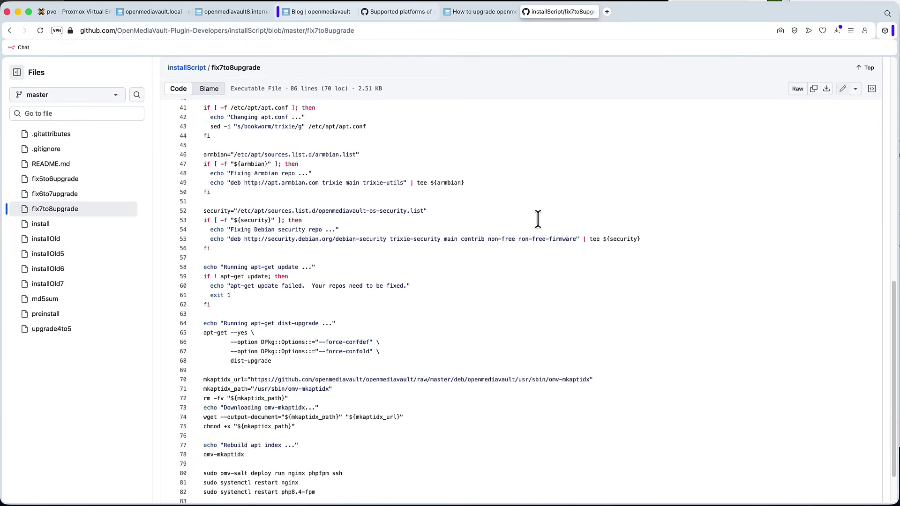
{"action": "scroll", "coordinate": [538, 219], "scroll_direction": "down", "scroll_amount": 2}
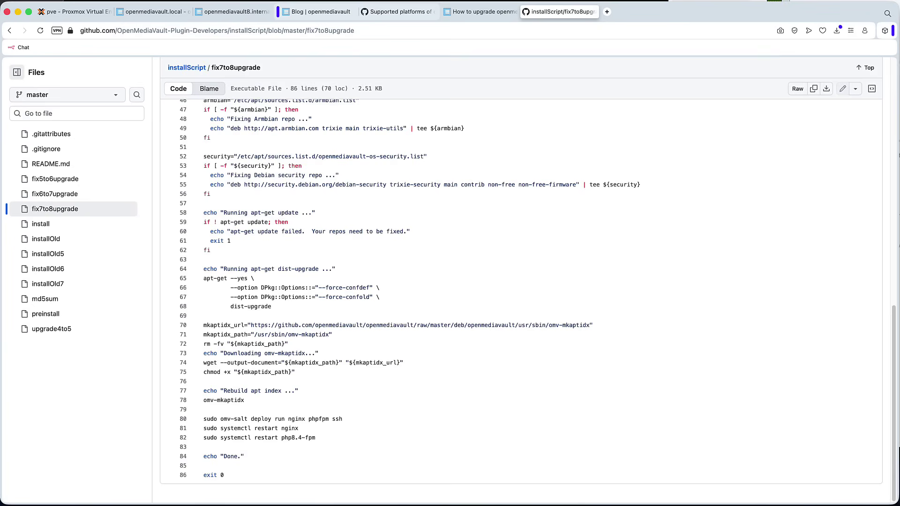
Highlight the Debian 13 (trixie) version value in the OMV7 server's os-release output
{"action": "left_click_drag", "start_coordinate": [235, 112], "coordinate": [102, 111]}
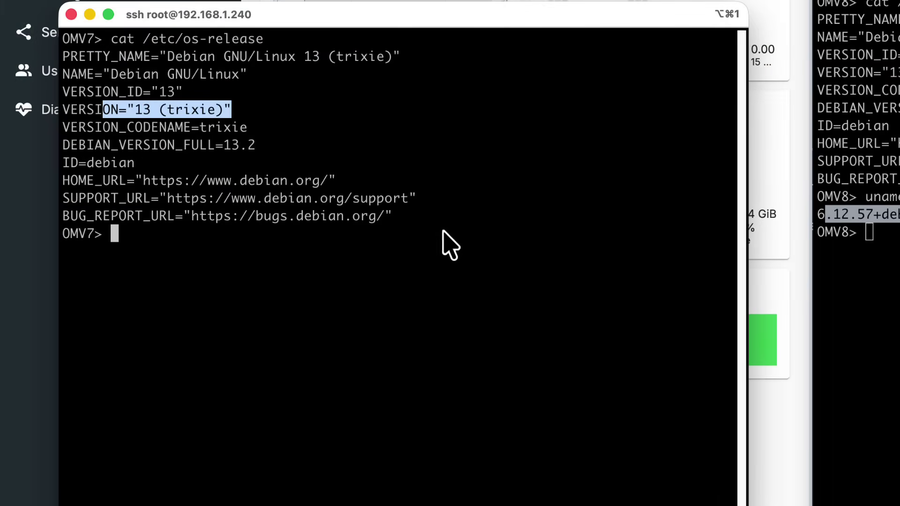